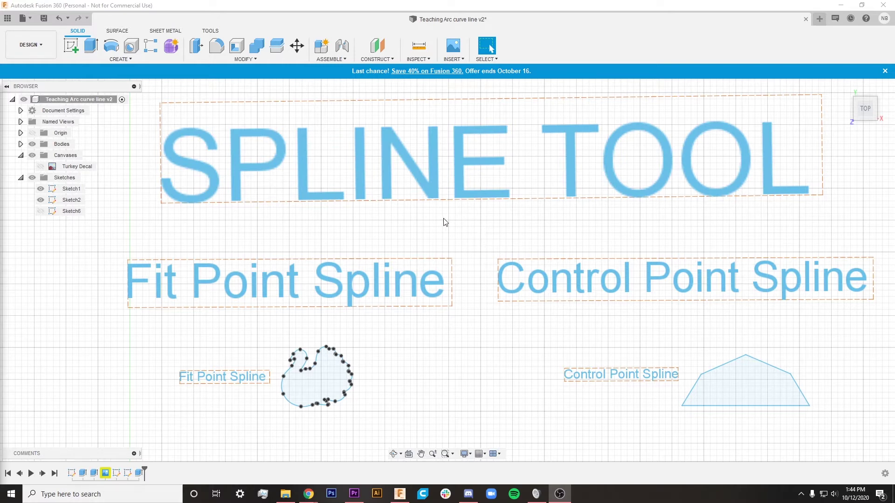
Step: Show the turkey reference canvas behind the fit point spline outline and open the outline's sketch for editing
{"action": "mouse_move", "coordinate": [358, 355]}
{"action": "middle_mouse_down"}
{"action": "mouse_move", "coordinate": [441, 340]}
{"action": "mouse_move", "coordinate": [532, 294]}
{"action": "mouse_move", "coordinate": [591, 291]}
{"action": "middle_mouse_up"}
{"action": "scroll", "coordinate": [533, 294], "scroll_direction": "up", "scroll_amount": 3}
{"action": "key", "text": "Escape"}
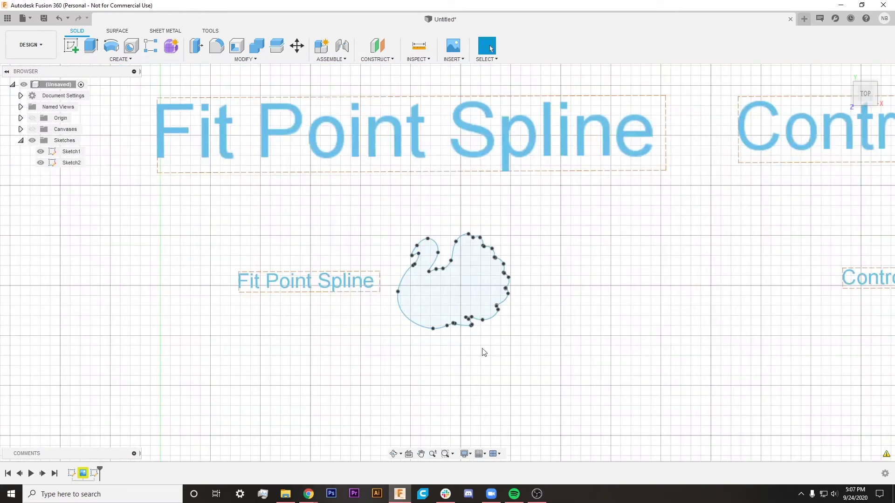
{"action": "scroll", "coordinate": [441, 332], "scroll_direction": "up", "scroll_amount": 3}
{"action": "middle_click_drag", "start_coordinate": [289, 345], "coordinate": [366, 332]}
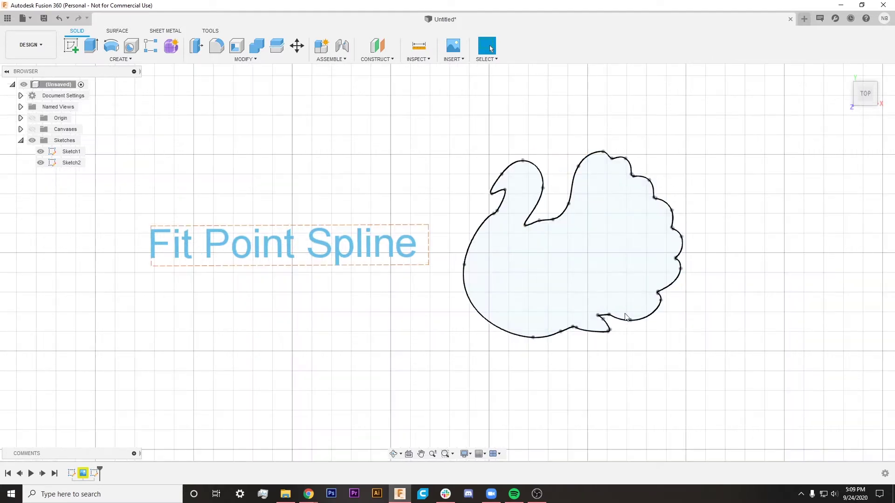
{"action": "left_click", "coordinate": [32, 129]}
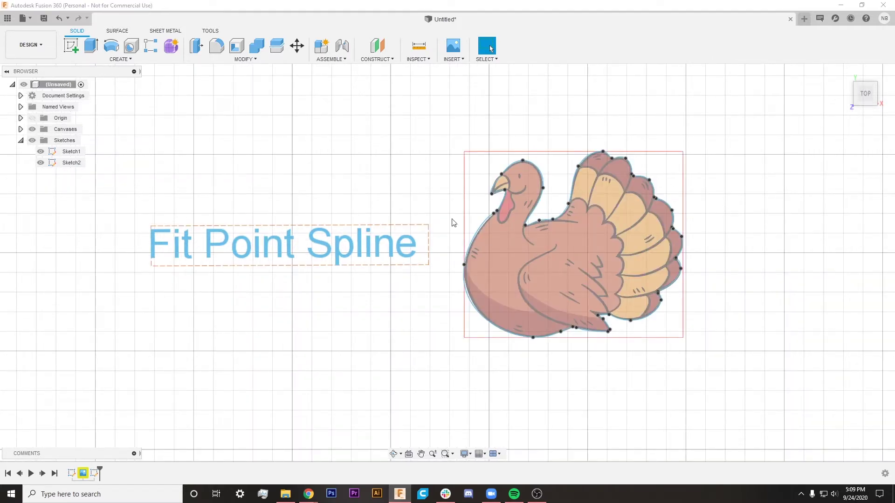
{"action": "scroll", "coordinate": [644, 287], "scroll_direction": "up", "scroll_amount": 3}
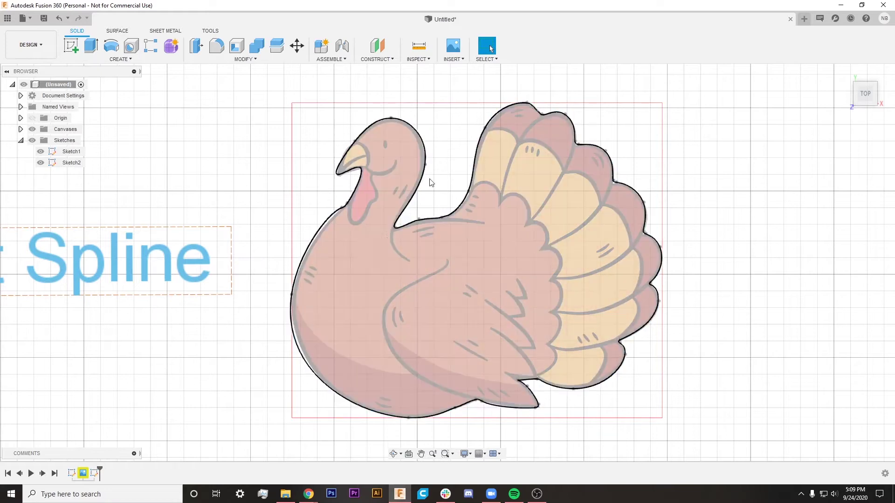
{"action": "middle_click_drag", "start_coordinate": [273, 201], "coordinate": [340, 184]}
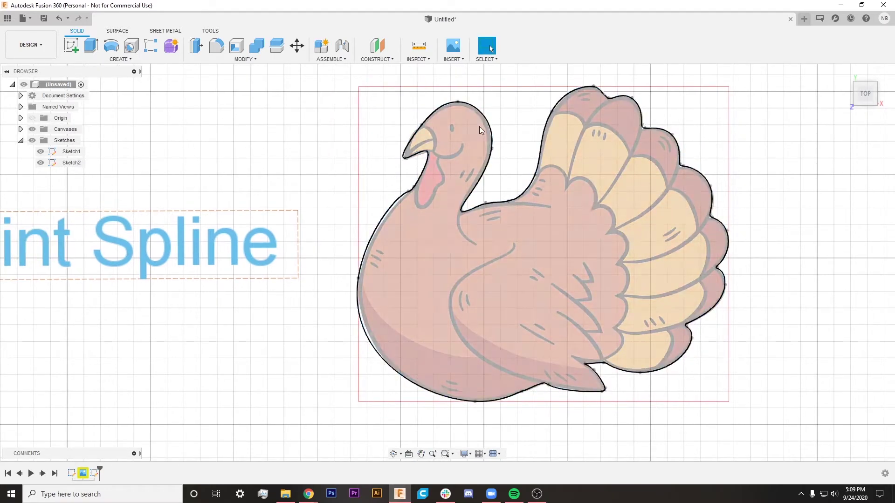
{"action": "right_click", "coordinate": [94, 476]}
{"action": "left_click", "coordinate": [115, 380]}
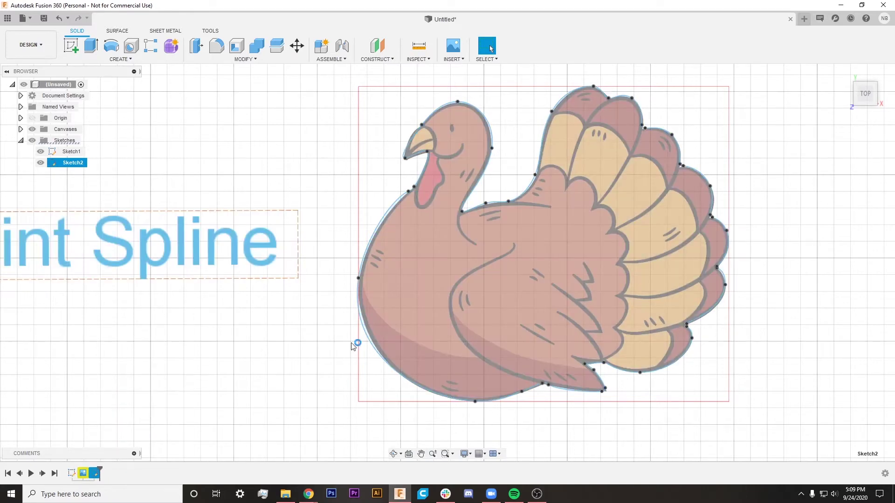
{"action": "left_click", "coordinate": [120, 59]}
{"action": "mouse_move", "coordinate": [86, 140]}
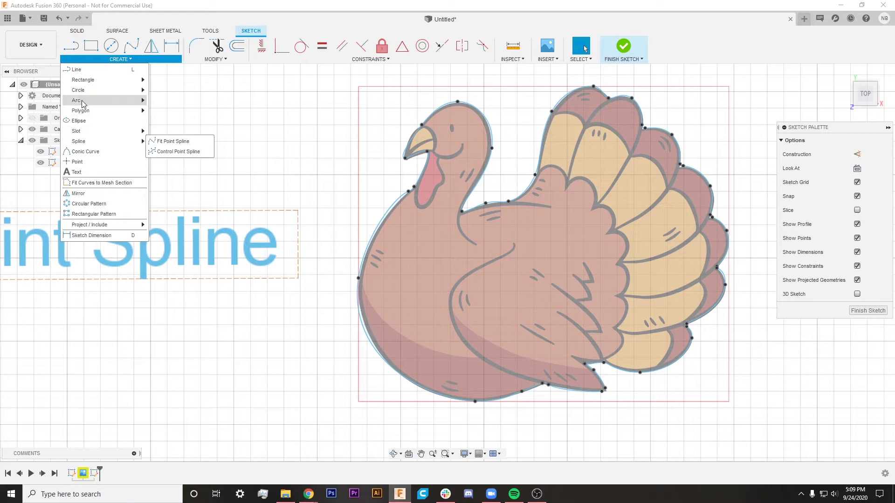
{"action": "left_click", "coordinate": [170, 141]}
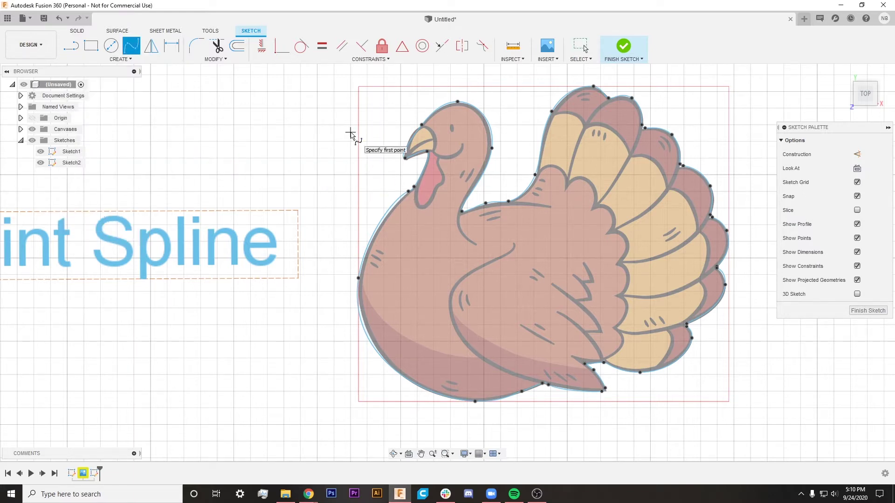
{"action": "middle_click_drag", "start_coordinate": [517, 178], "coordinate": [469, 188]}
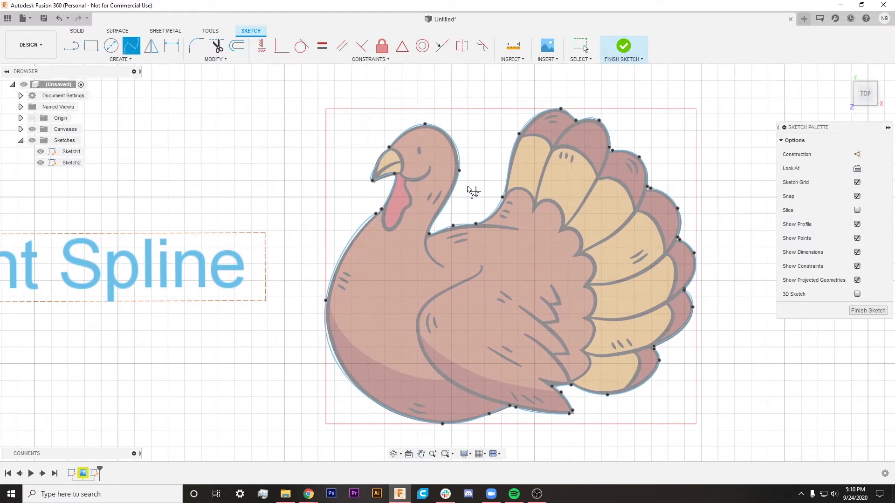
{"action": "key", "text": "Escape"}
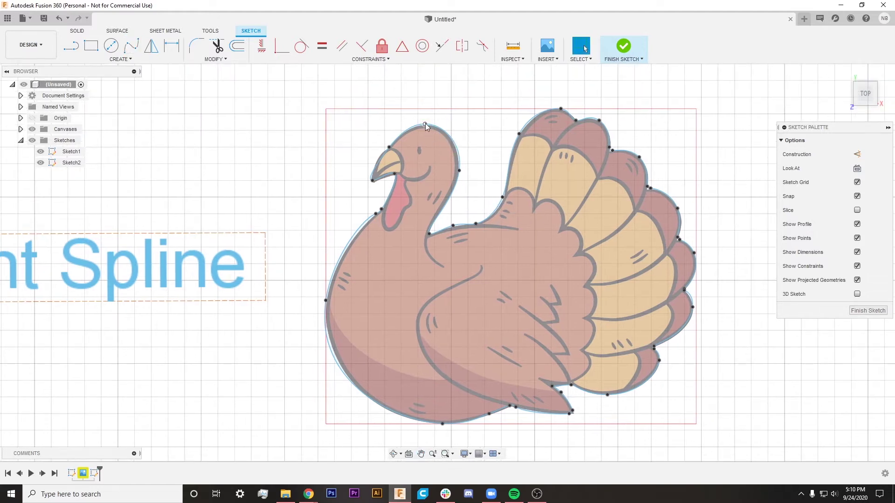
Step: Display the tangent handles for the top-of-head fit point and for the whole turkey outline spline
{"action": "left_click", "coordinate": [425, 124]}
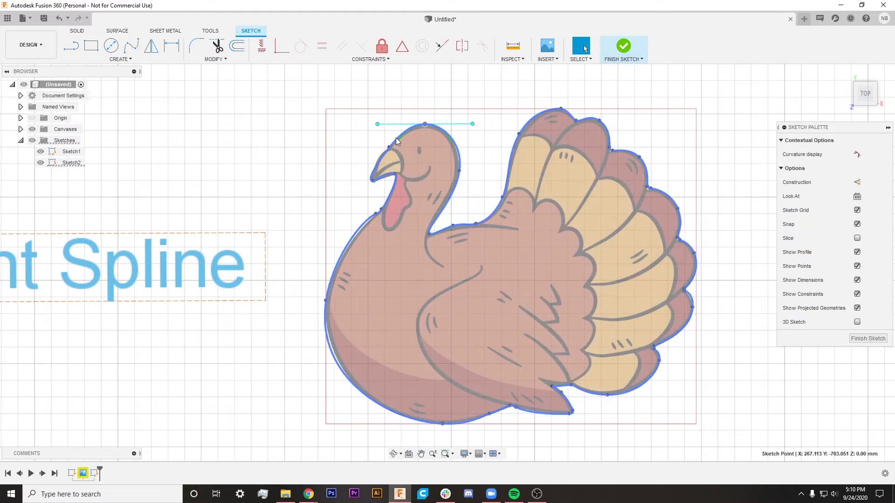
{"action": "left_click", "coordinate": [395, 138]}
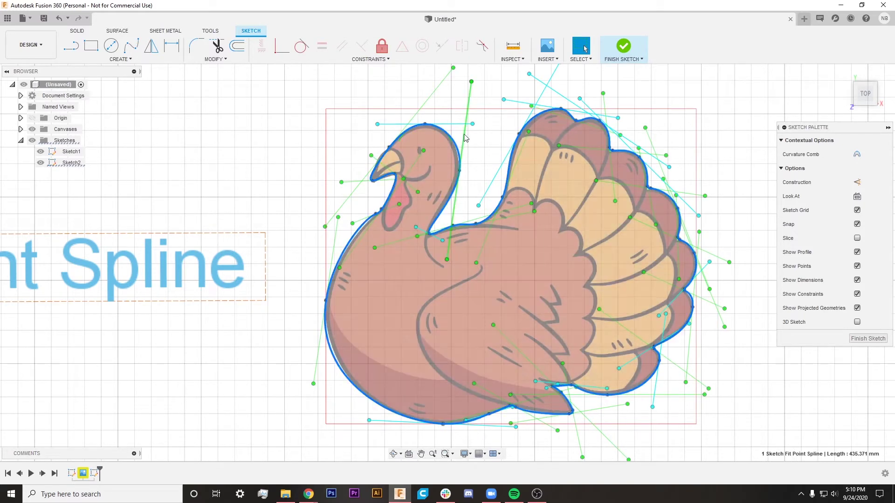
{"action": "left_click", "coordinate": [414, 136]}
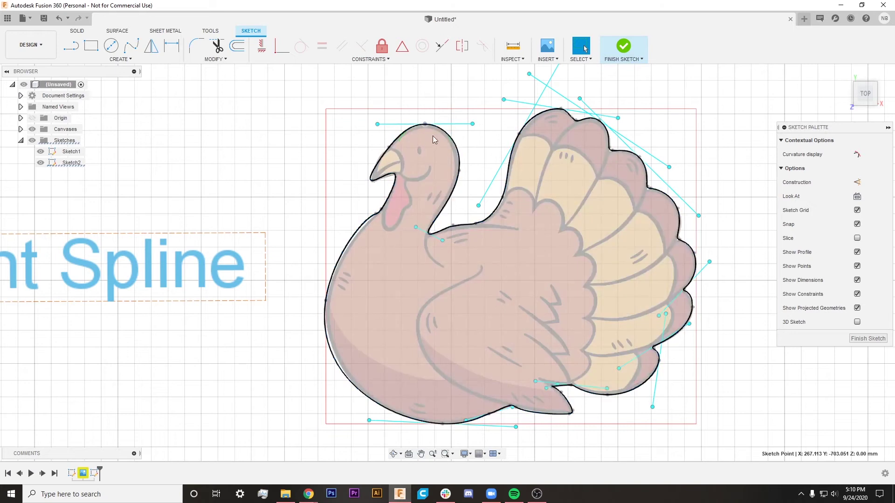
{"action": "scroll", "coordinate": [413, 133], "scroll_direction": "up", "scroll_amount": 5}
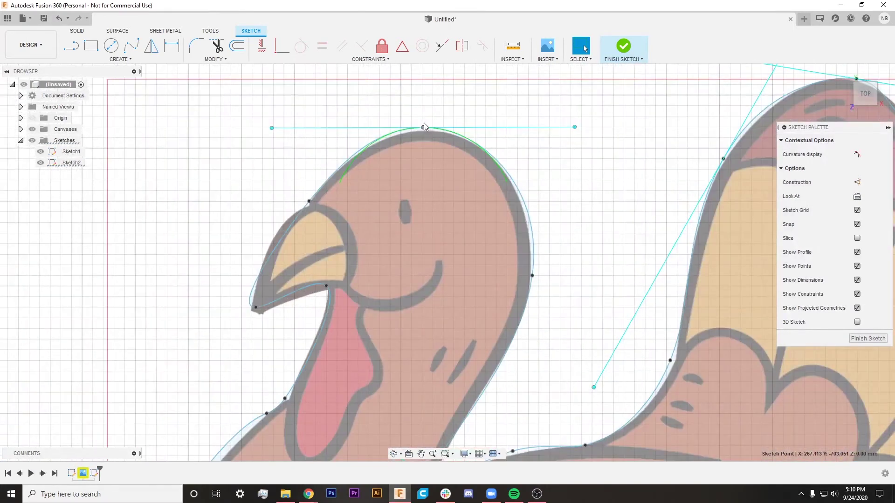
{"action": "double_click", "coordinate": [424, 127]}
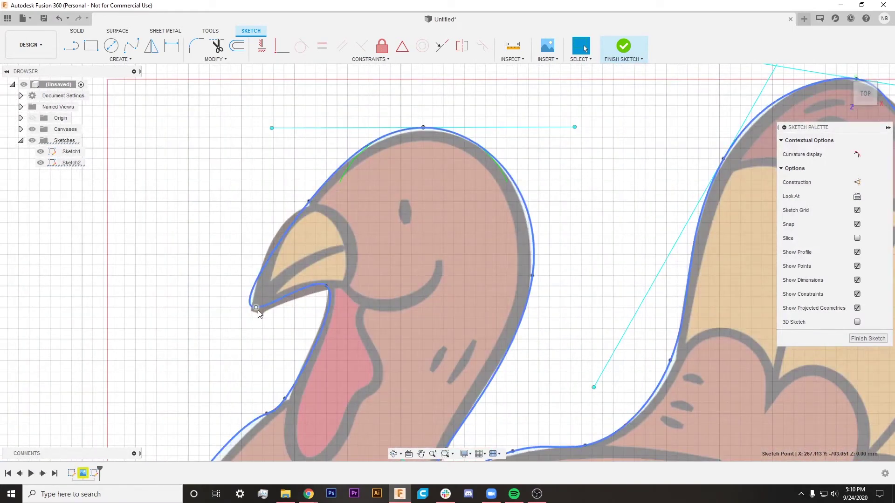
{"action": "key", "text": "Escape"}
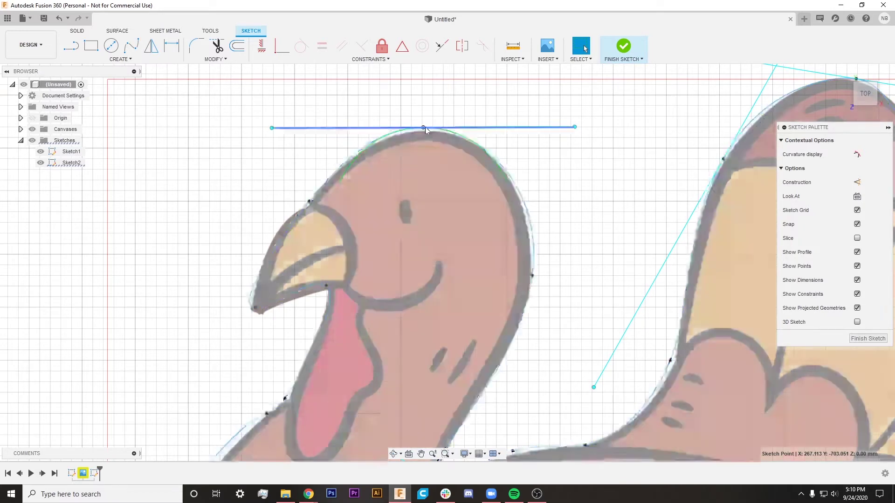
Step: Adjust the tangent handle of the fit point on top of the turkey's head to reshape the curve there
{"action": "left_click_drag", "start_coordinate": [575, 127], "coordinate": [507, 106]}
{"action": "left_click_drag", "start_coordinate": [555, 156], "coordinate": [588, 130]}
{"action": "scroll", "coordinate": [589, 131], "scroll_direction": "down", "scroll_amount": 3}
{"action": "scroll", "coordinate": [573, 225], "scroll_direction": "down", "scroll_amount": 5}
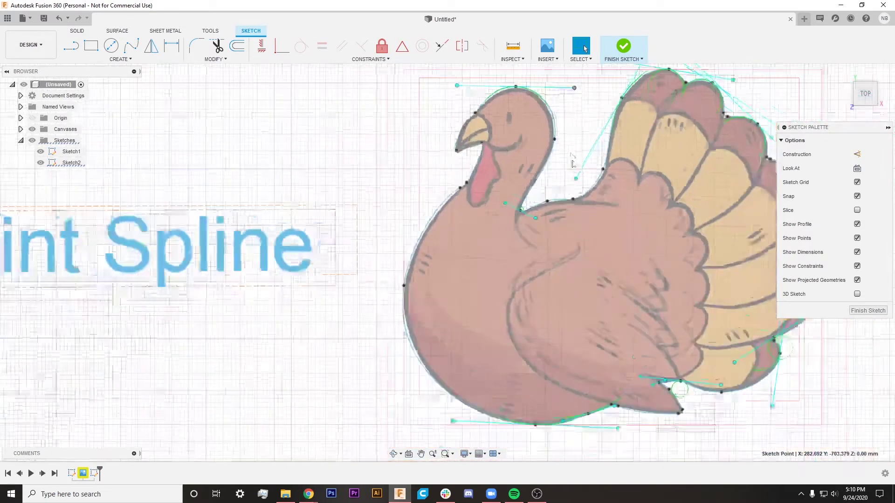
Step: Delete the fit points along the turkey's breast and at the bottom of its belly
{"action": "scroll", "coordinate": [229, 203], "scroll_direction": "up", "scroll_amount": 3}
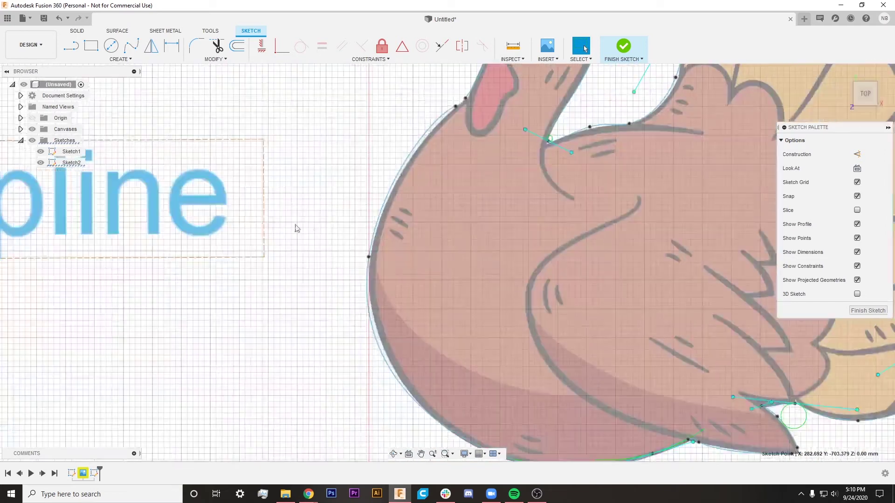
{"action": "mouse_move", "coordinate": [347, 225]}
{"action": "middle_mouse_down"}
{"action": "mouse_move", "coordinate": [335, 112]}
{"action": "mouse_move", "coordinate": [342, 196]}
{"action": "middle_mouse_up"}
{"action": "scroll", "coordinate": [342, 196], "scroll_direction": "down", "scroll_amount": 3}
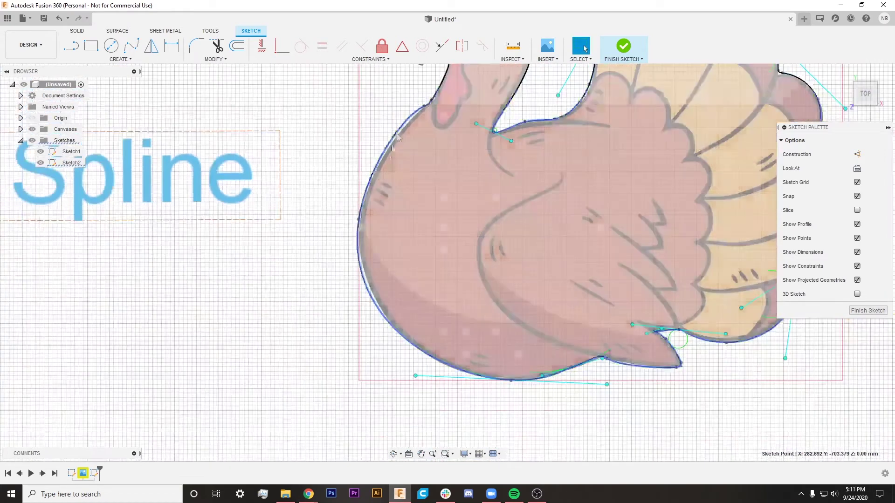
{"action": "left_click", "coordinate": [424, 106]}
{"action": "left_click_drag", "start_coordinate": [424, 107], "coordinate": [359, 216]}
{"action": "key", "text": "Delete"}
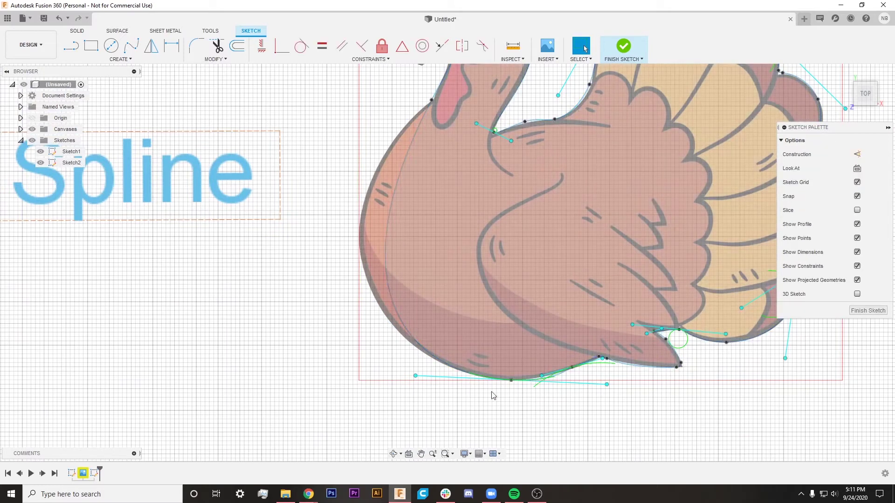
{"action": "left_click", "coordinate": [512, 380]}
{"action": "key", "text": "Delete"}
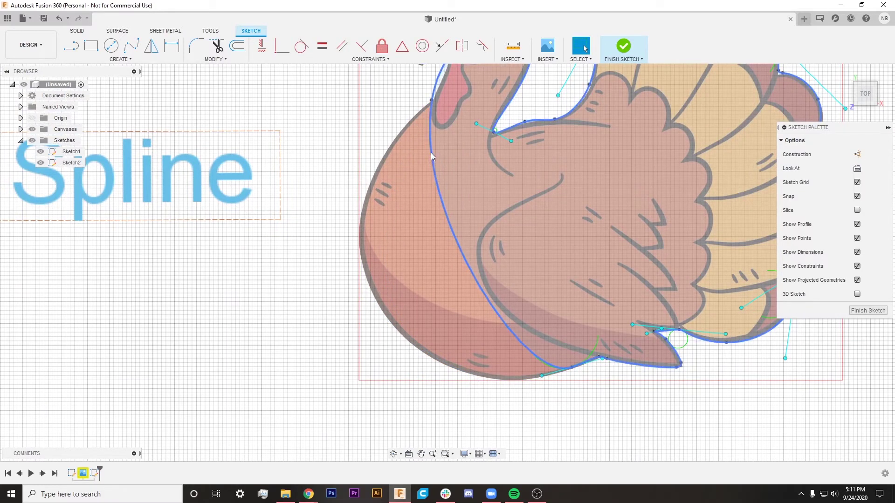
Step: Insert three spline fit points along the spline between the turkey's neck and belly
{"action": "left_click", "coordinate": [430, 153]}
{"action": "right_click", "coordinate": [430, 154]}
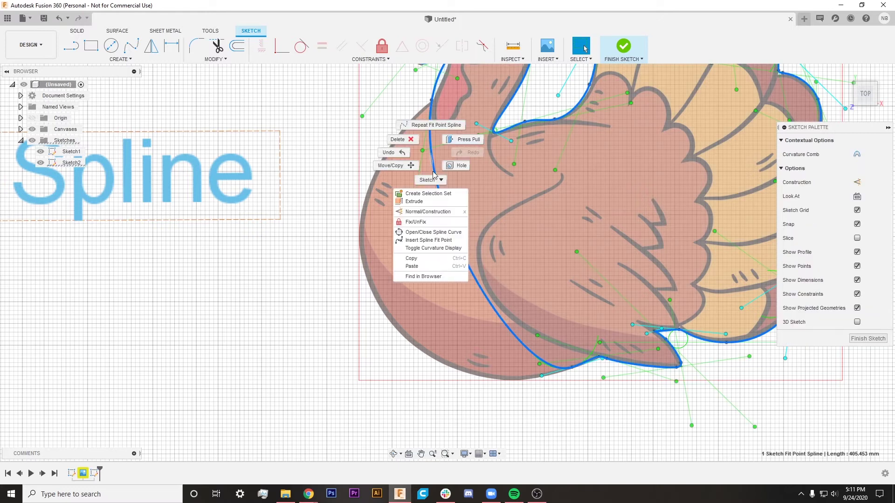
{"action": "left_click", "coordinate": [447, 241]}
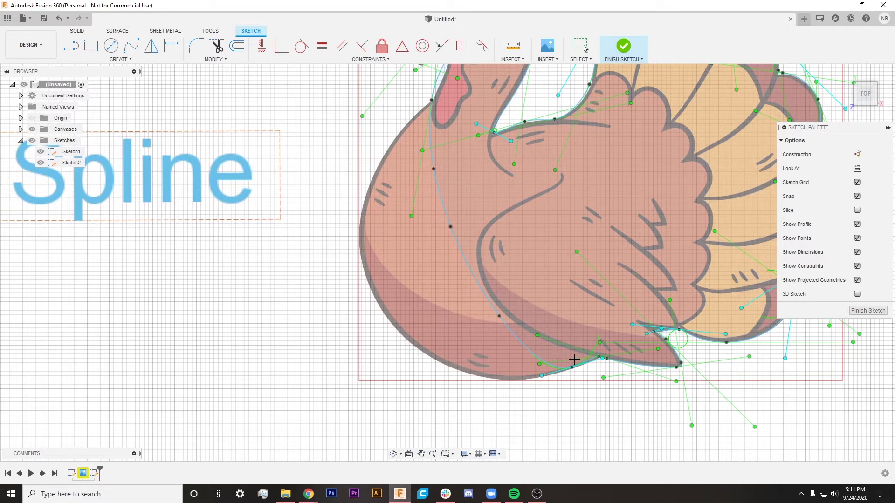
{"action": "left_click", "coordinate": [452, 228]}
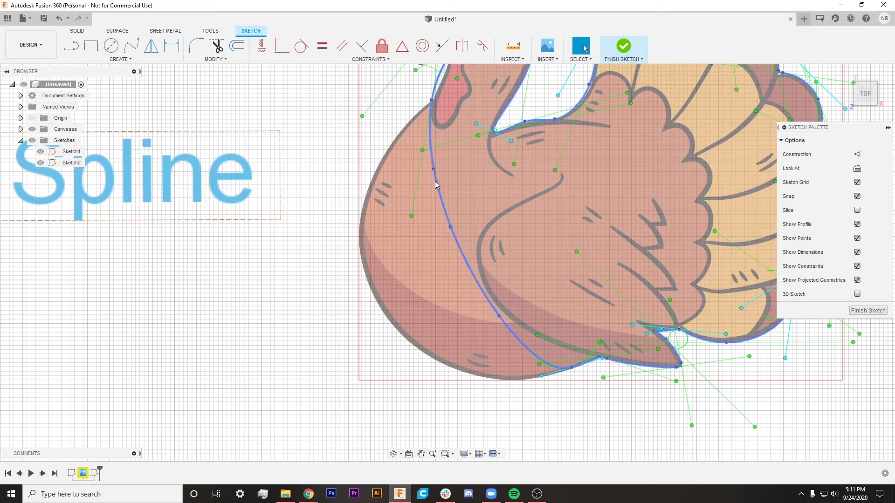
Step: Move the three inserted fit points onto the upper breast, lower breast and belly outline of the canvas image
{"action": "left_click_drag", "start_coordinate": [434, 170], "coordinate": [375, 172]}
{"action": "left_click_drag", "start_coordinate": [452, 228], "coordinate": [376, 299]}
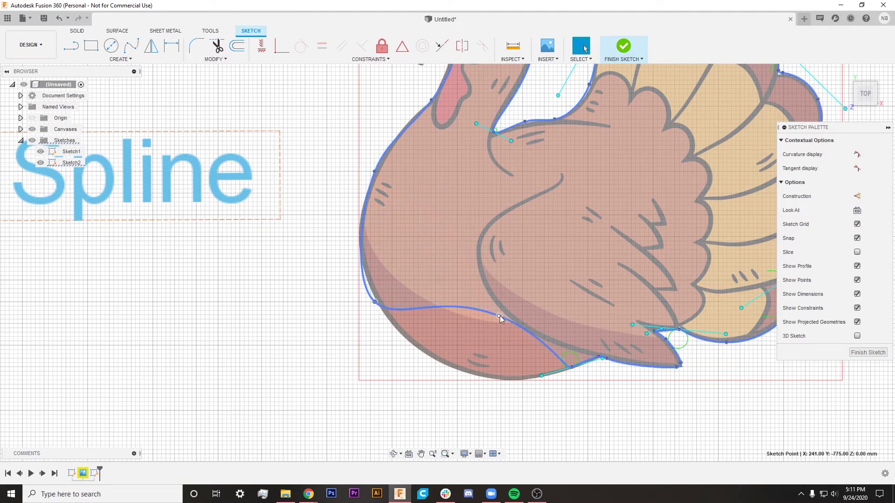
{"action": "left_click_drag", "start_coordinate": [500, 315], "coordinate": [487, 377]}
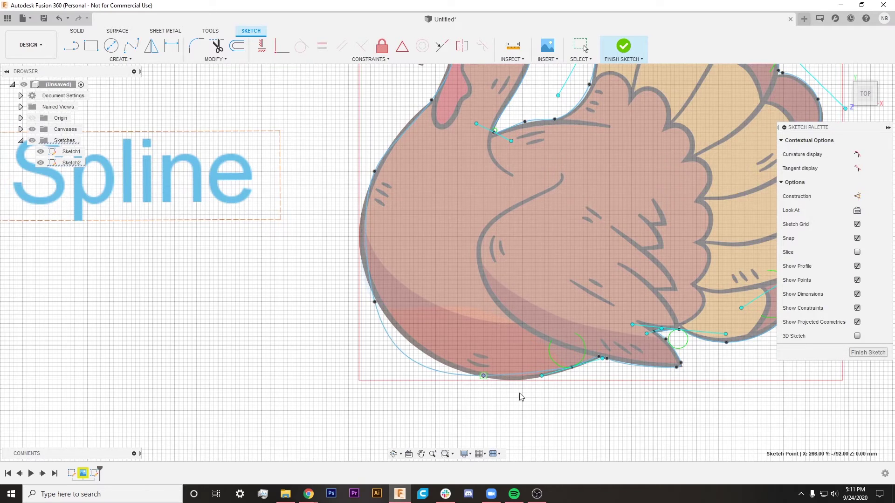
{"action": "key", "text": "Escape"}
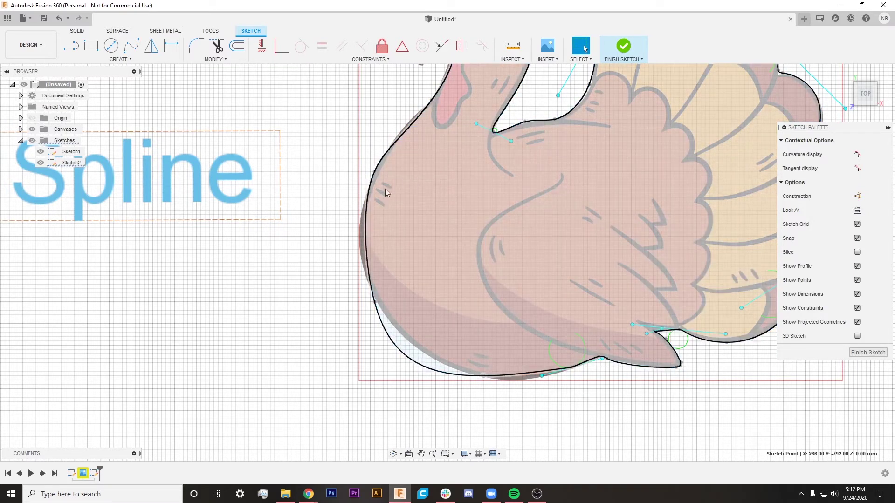
Step: Adjust the tangent handle of the upper breast fit point so the curve follows the turkey's outline
{"action": "scroll", "coordinate": [343, 183], "scroll_direction": "up", "scroll_amount": 3}
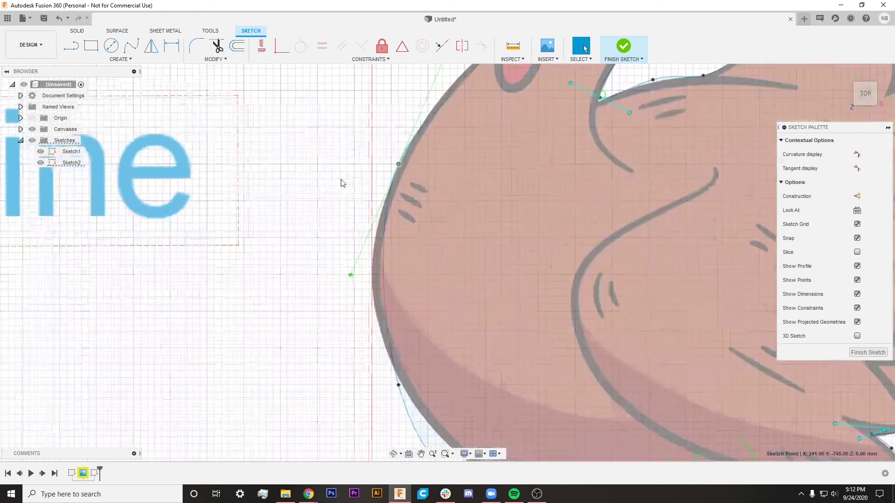
{"action": "middle_click_drag", "start_coordinate": [389, 154], "coordinate": [379, 216]}
{"action": "mouse_move", "coordinate": [434, 116]}
{"action": "left_mouse_down"}
{"action": "mouse_move", "coordinate": [433, 94]}
{"action": "mouse_move", "coordinate": [433, 119]}
{"action": "left_mouse_up"}
{"action": "middle_click_drag", "start_coordinate": [335, 241], "coordinate": [345, 102]}
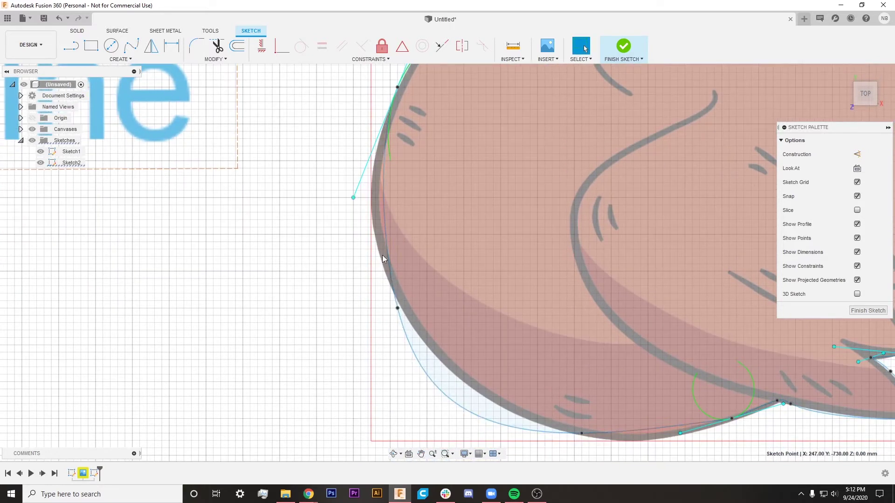
Step: Reposition the lower breast fit point on the outline and angle its tangent handle along the turkey's edge
{"action": "left_click", "coordinate": [397, 309]}
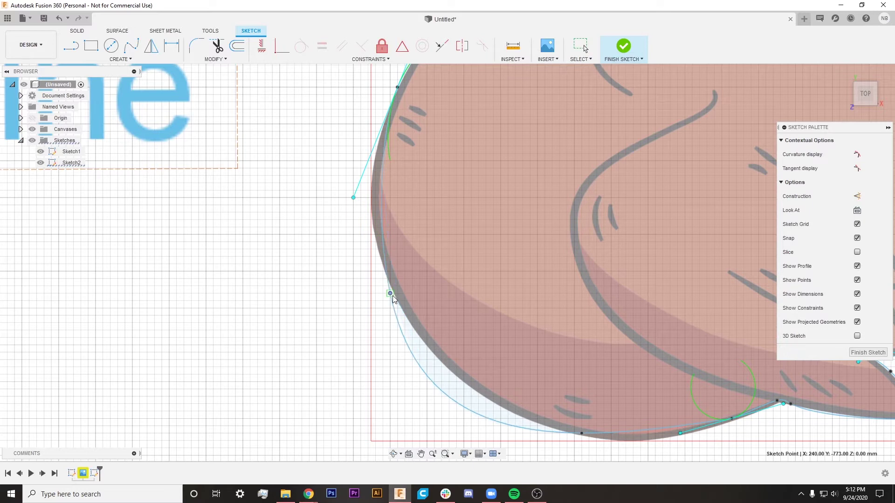
{"action": "left_click", "coordinate": [394, 293]}
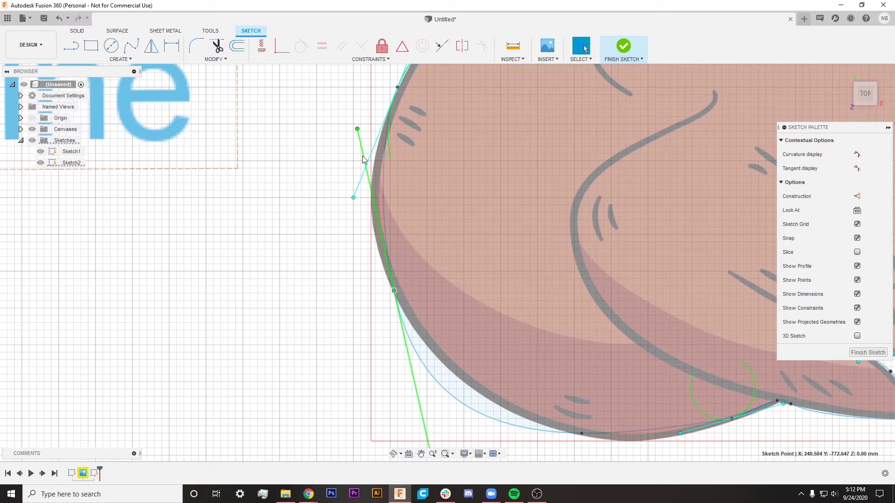
{"action": "mouse_move", "coordinate": [358, 132]}
{"action": "left_mouse_down"}
{"action": "mouse_move", "coordinate": [331, 152]}
{"action": "mouse_move", "coordinate": [318, 141]}
{"action": "mouse_move", "coordinate": [321, 120]}
{"action": "left_mouse_up"}
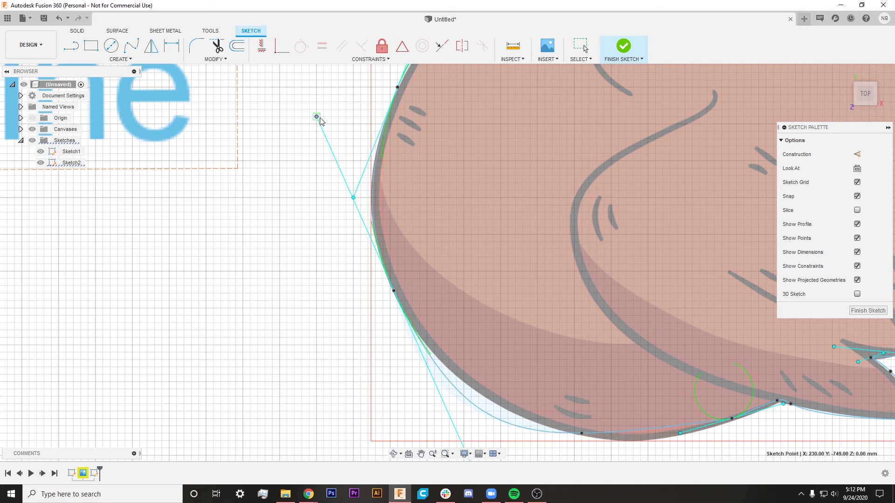
Step: Shift the belly fit point along the turkey's bottom edge and adjust its tangent handle to match the outline
{"action": "middle_click_drag", "start_coordinate": [385, 360], "coordinate": [331, 240]}
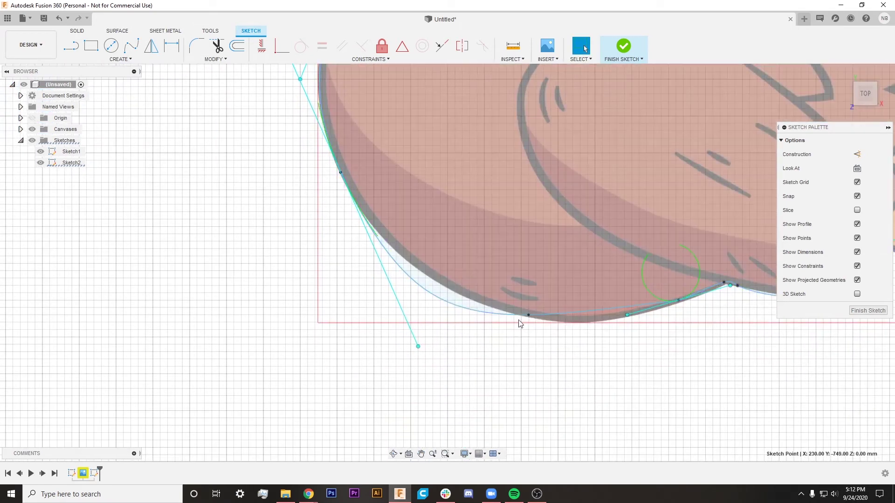
{"action": "left_click", "coordinate": [529, 315]}
{"action": "left_click_drag", "start_coordinate": [529, 316], "coordinate": [546, 319]}
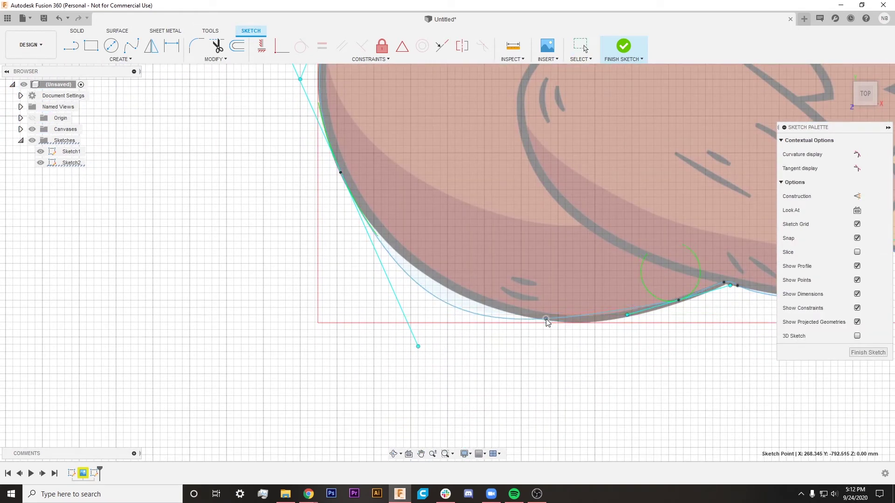
{"action": "left_click_drag", "start_coordinate": [745, 309], "coordinate": [681, 334]}
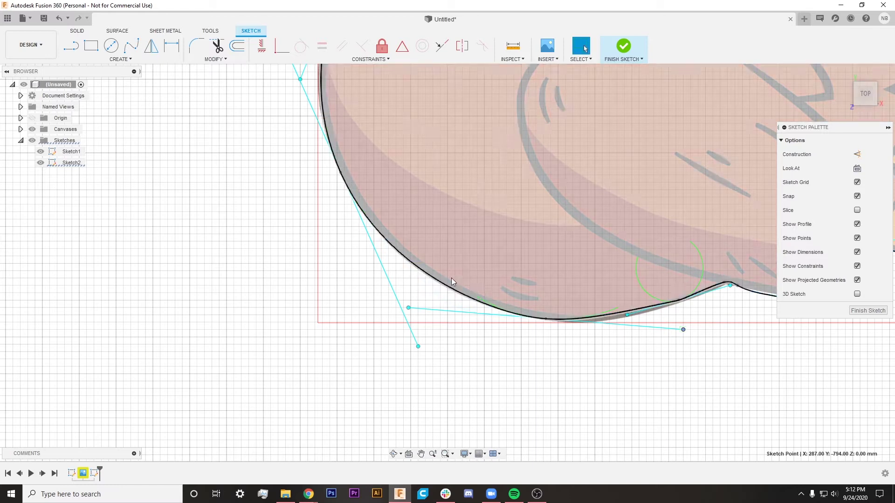
Step: Lengthen the belly fit point's tangent handle so the curve hugs the turkey's bottom edge
{"action": "left_click_drag", "start_coordinate": [688, 337], "coordinate": [718, 341]}
{"action": "left_click", "coordinate": [622, 354]}
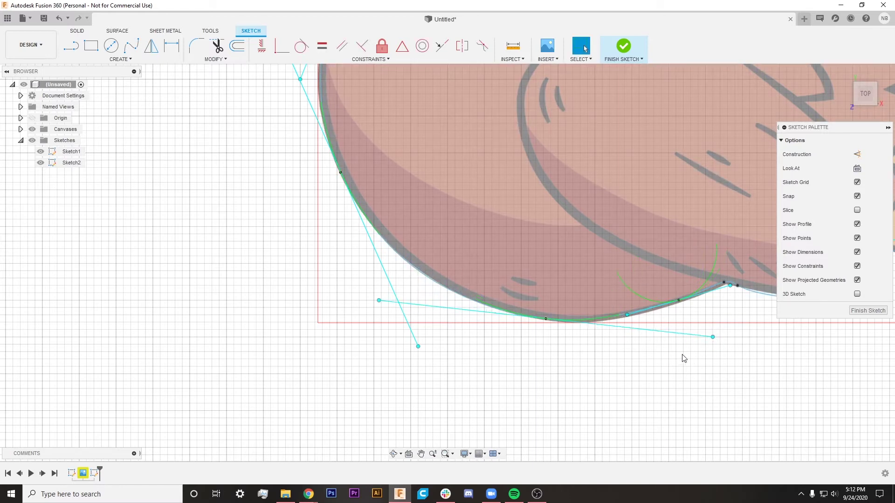
Step: Examine the complete spline outline around the turkey against the canvas image
{"action": "scroll", "coordinate": [565, 354], "scroll_direction": "down", "scroll_amount": 2}
{"action": "middle_click_drag", "start_coordinate": [557, 268], "coordinate": [337, 353]}
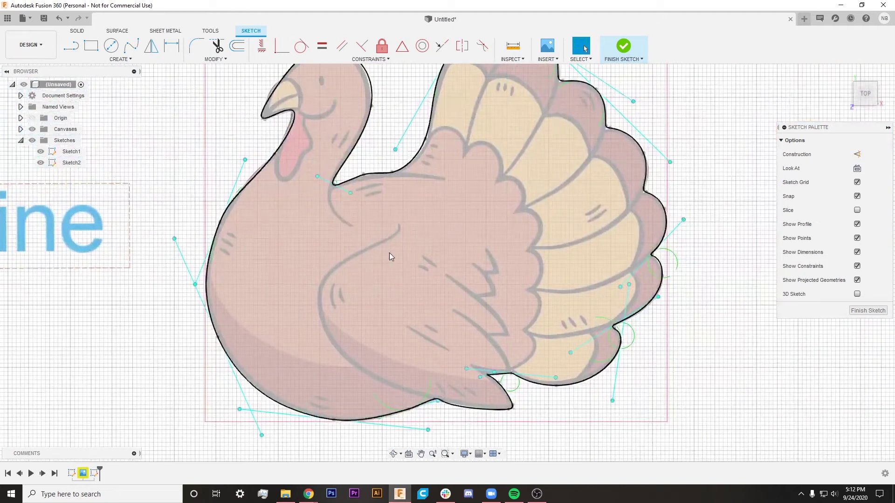
{"action": "scroll", "coordinate": [390, 254], "scroll_direction": "down", "scroll_amount": 2}
{"action": "middle_click_drag", "start_coordinate": [393, 276], "coordinate": [471, 267]}
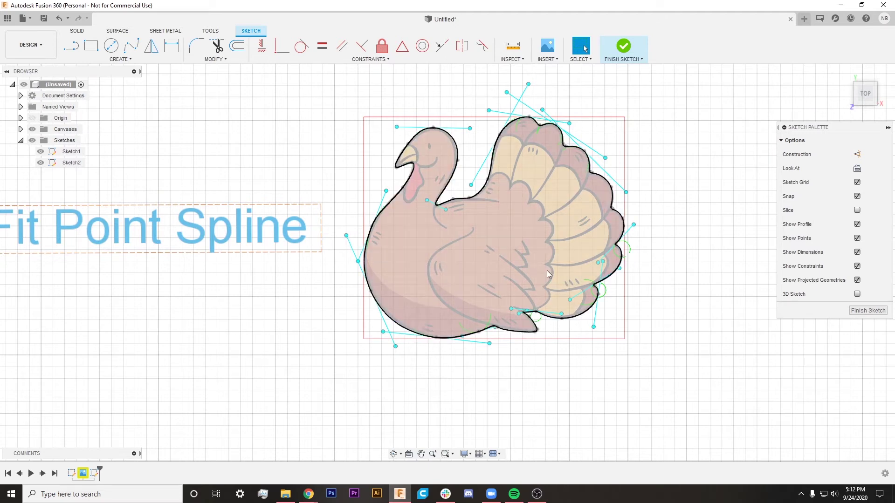
{"action": "scroll", "coordinate": [499, 236], "scroll_direction": "down", "scroll_amount": 2}
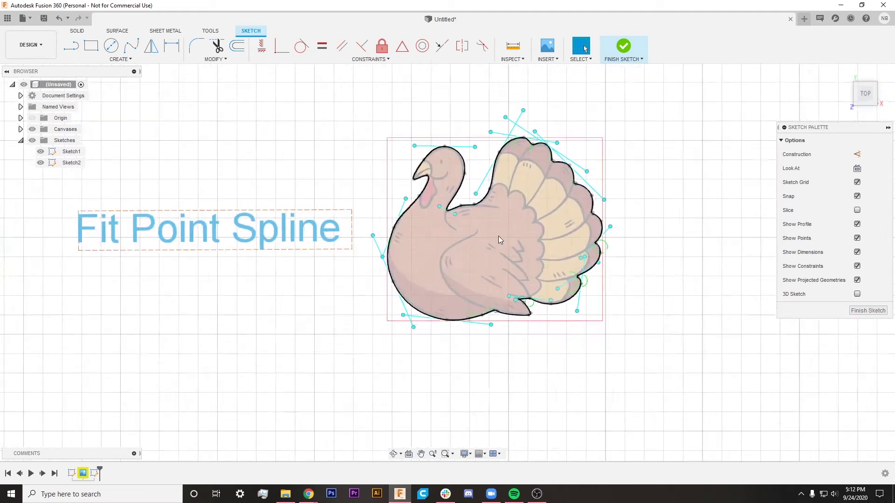
{"action": "middle_click_drag", "start_coordinate": [365, 199], "coordinate": [416, 230]}
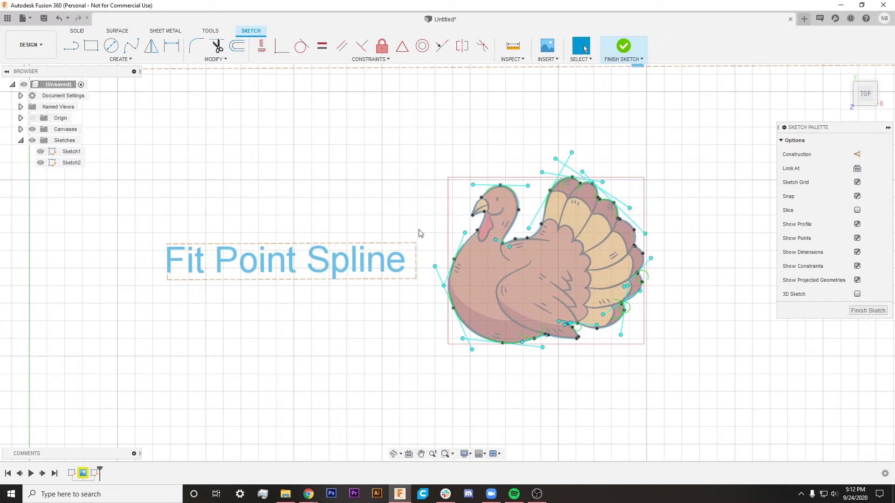
{"action": "scroll", "coordinate": [421, 233], "scroll_direction": "up", "scroll_amount": 2}
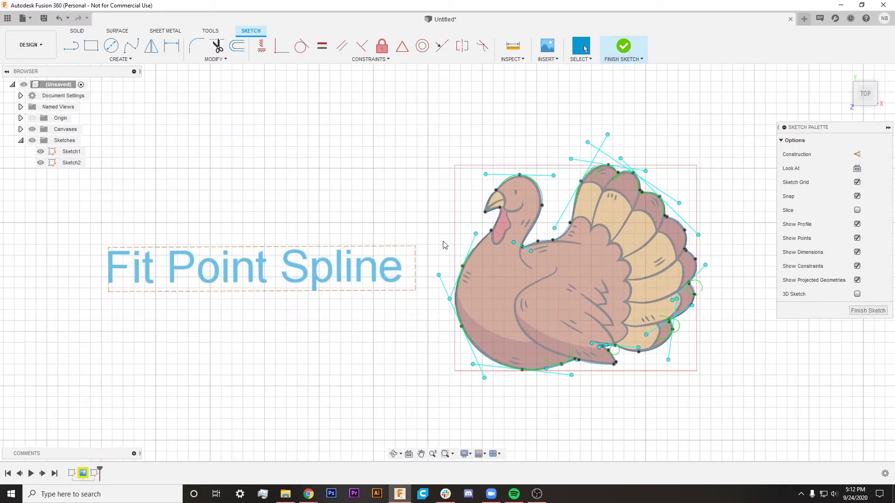
{"action": "middle_click_drag", "start_coordinate": [450, 248], "coordinate": [416, 226]}
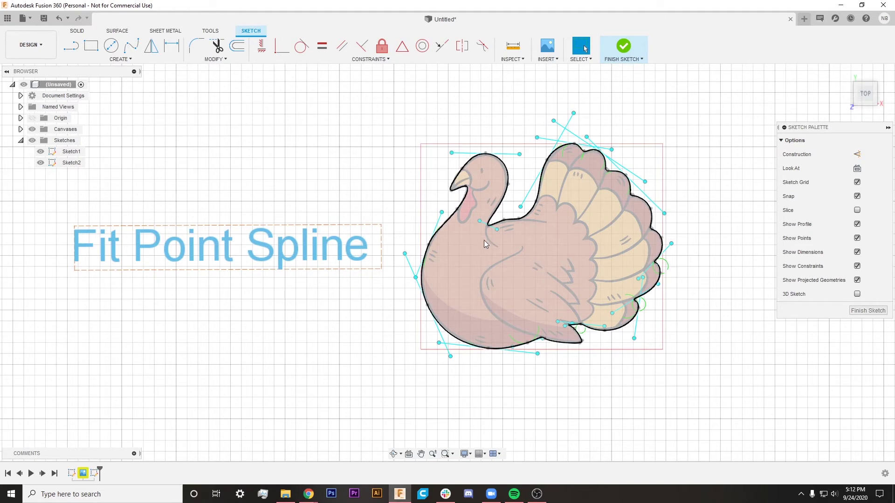
{"action": "left_click", "coordinate": [480, 203]}
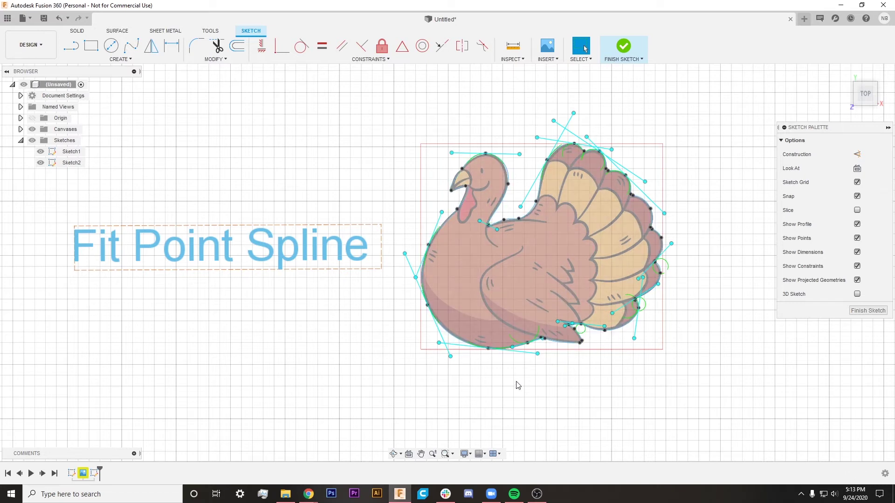
Step: Examine the five-sided polygon sketched beside the small Control Point Spline label
{"action": "scroll", "coordinate": [586, 369], "scroll_direction": "down", "scroll_amount": 3}
{"action": "middle_click_drag", "start_coordinate": [698, 363], "coordinate": [409, 330]}
{"action": "middle_click_drag", "start_coordinate": [626, 338], "coordinate": [233, 325]}
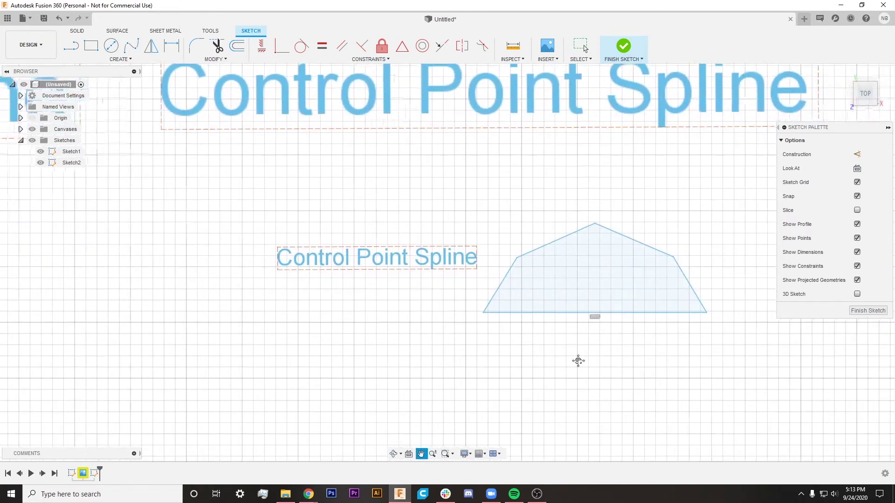
{"action": "mouse_move", "coordinate": [578, 361]}
{"action": "middle_mouse_down"}
{"action": "mouse_move", "coordinate": [502, 347]}
{"action": "mouse_move", "coordinate": [543, 345]}
{"action": "middle_mouse_up"}
{"action": "scroll", "coordinate": [515, 331], "scroll_direction": "up", "scroll_amount": 1}
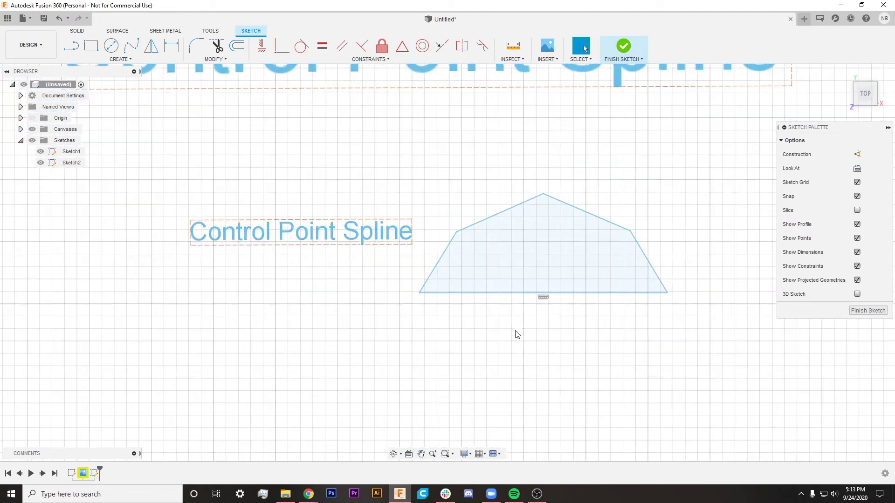
{"action": "scroll", "coordinate": [518, 326], "scroll_direction": "up", "scroll_amount": 2}
{"action": "middle_click_drag", "start_coordinate": [519, 307], "coordinate": [468, 322]}
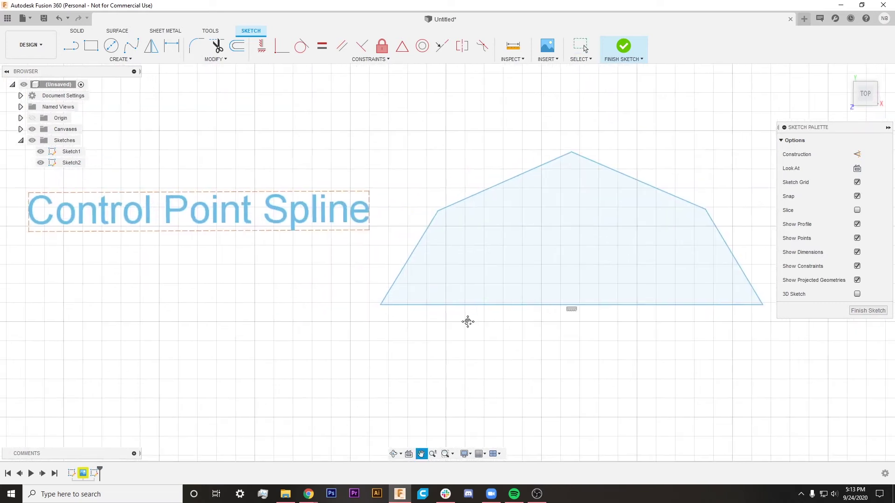
{"action": "left_click_drag", "start_coordinate": [468, 321], "coordinate": [478, 320]}
{"action": "key", "text": "Escape"}
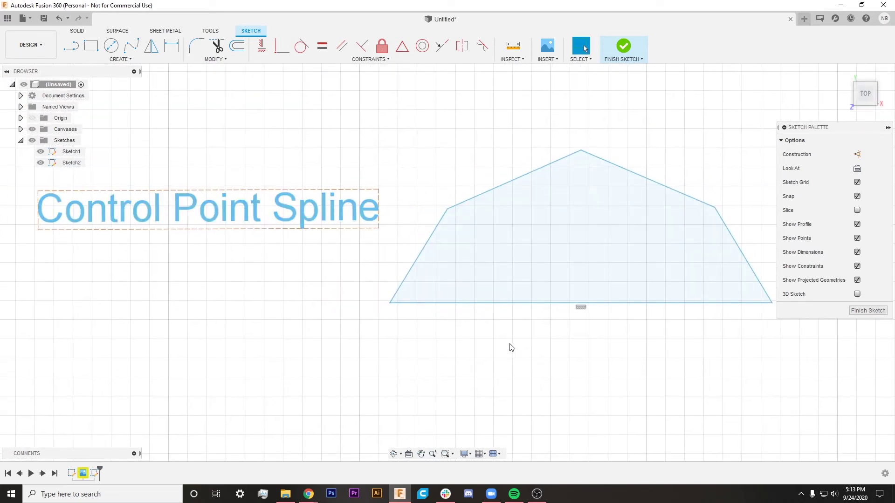
{"action": "middle_click_drag", "start_coordinate": [512, 347], "coordinate": [379, 365]}
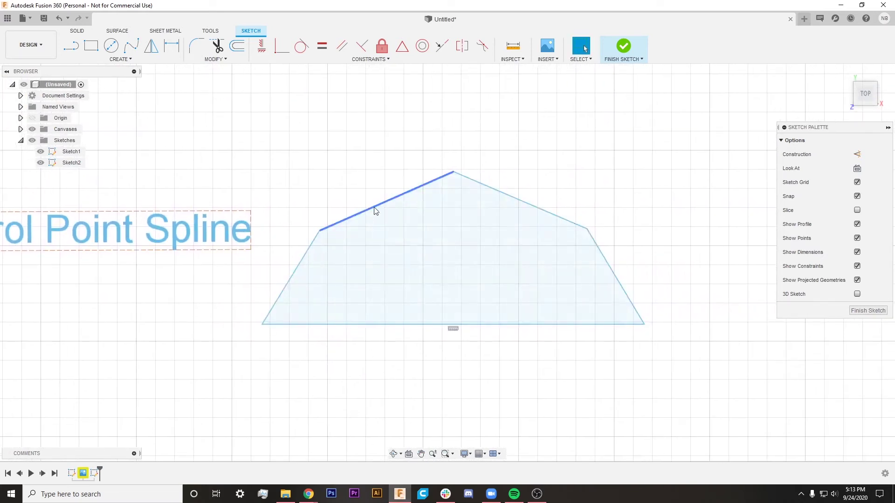
Step: Dimension the aligned length of the polygon's lower-left side and the horizontal span of its upper-left side
{"action": "key", "text": "Escape"}
{"action": "key", "text": "d"}
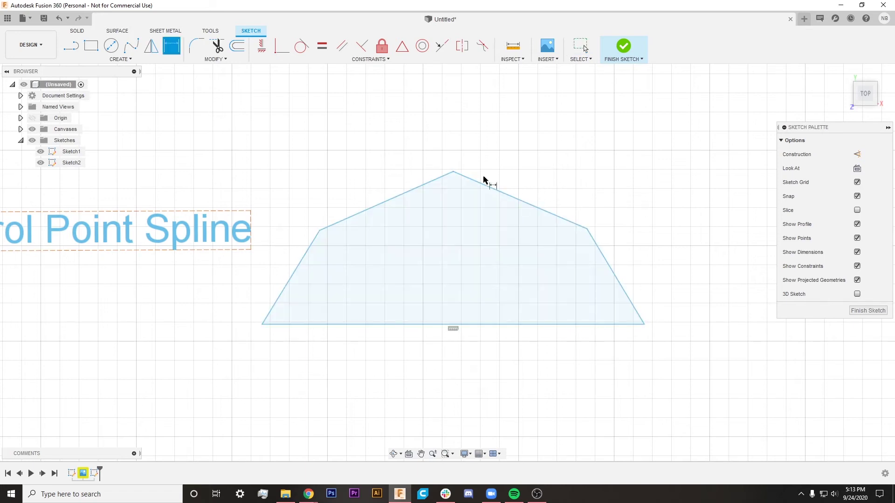
{"action": "left_click", "coordinate": [116, 60]}
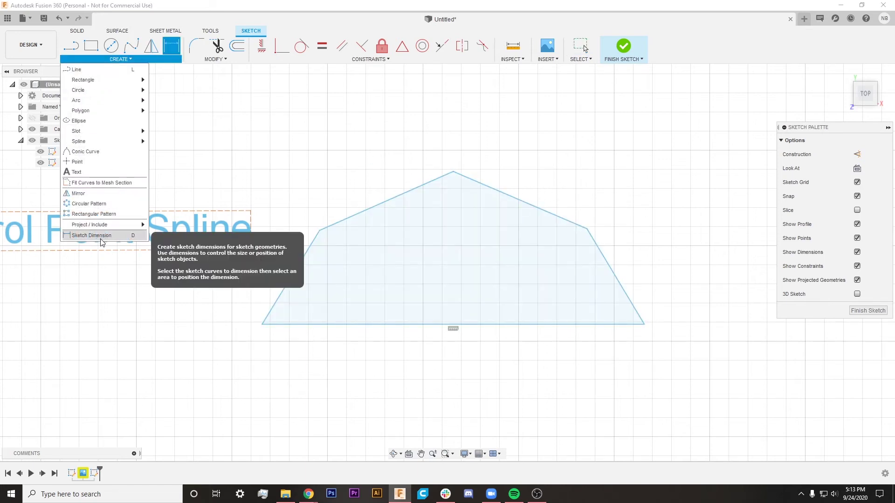
{"action": "left_click", "coordinate": [103, 240]}
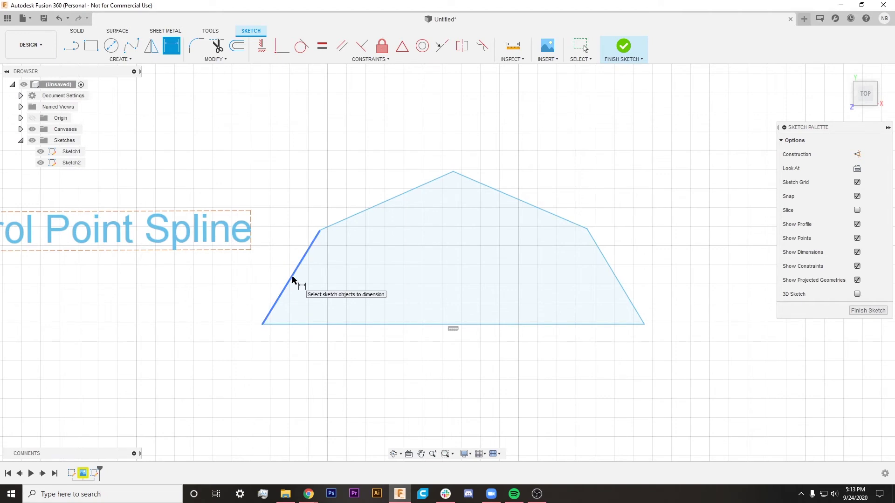
{"action": "left_click", "coordinate": [286, 284]}
{"action": "left_click", "coordinate": [259, 268]}
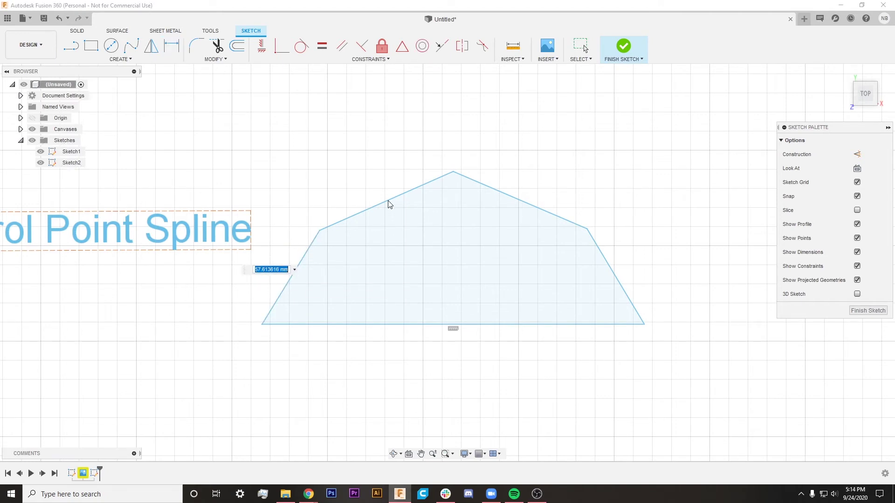
{"action": "left_click", "coordinate": [390, 203]}
{"action": "left_click", "coordinate": [389, 159]}
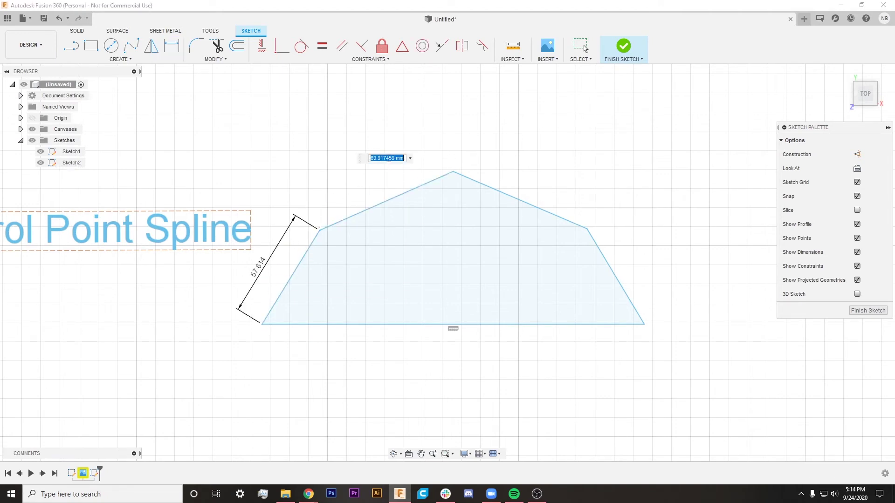
Step: Dimension the horizontal span of the polygon's upper-right side at 70 mm and the vertical height of its lower-right side
{"action": "left_click", "coordinate": [508, 193]}
{"action": "left_click", "coordinate": [548, 162]}
{"action": "type", "text": "70"}
{"action": "left_click", "coordinate": [611, 268]}
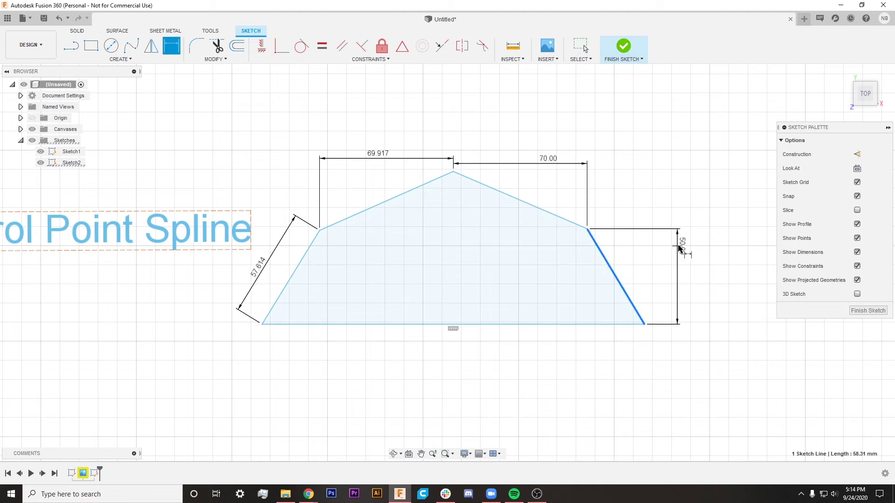
{"action": "left_click", "coordinate": [678, 248]}
{"action": "left_click", "coordinate": [698, 306]}
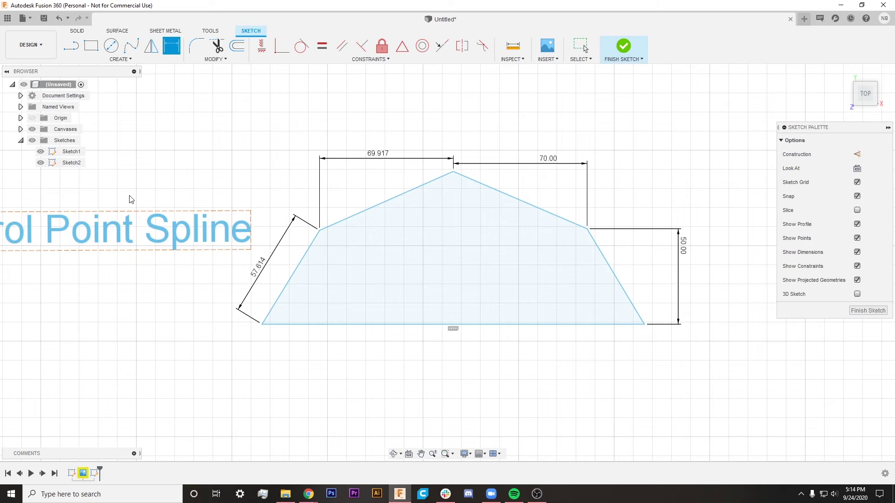
Step: Draw a control point spline using the polygon's five corners as control points, from the lower-left corner over the peak to the lower-right corner
{"action": "middle_click_drag", "start_coordinate": [13, 231], "coordinate": [159, 225]}
{"action": "middle_click_drag", "start_coordinate": [332, 222], "coordinate": [163, 217]}
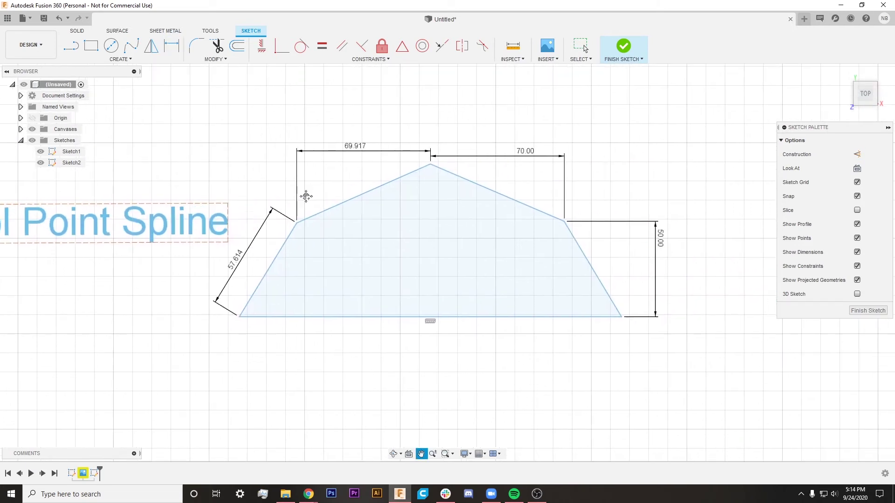
{"action": "left_click", "coordinate": [120, 59]}
{"action": "mouse_move", "coordinate": [80, 145]}
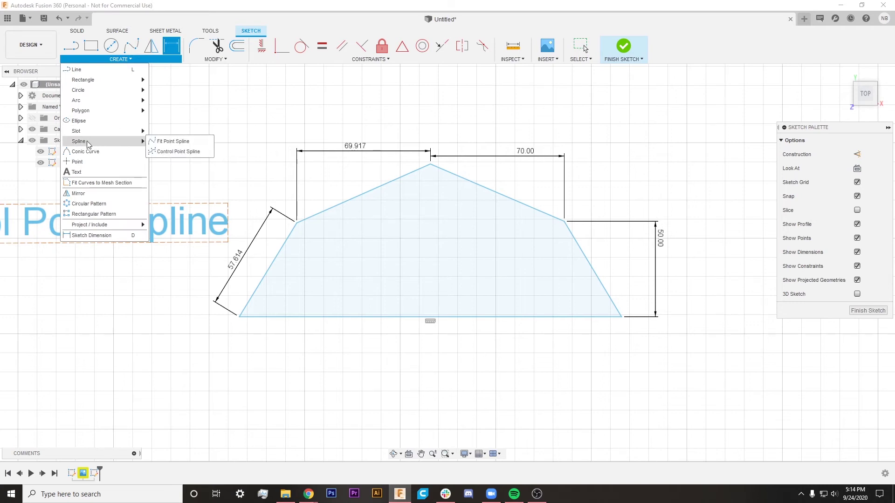
{"action": "left_click", "coordinate": [171, 153]}
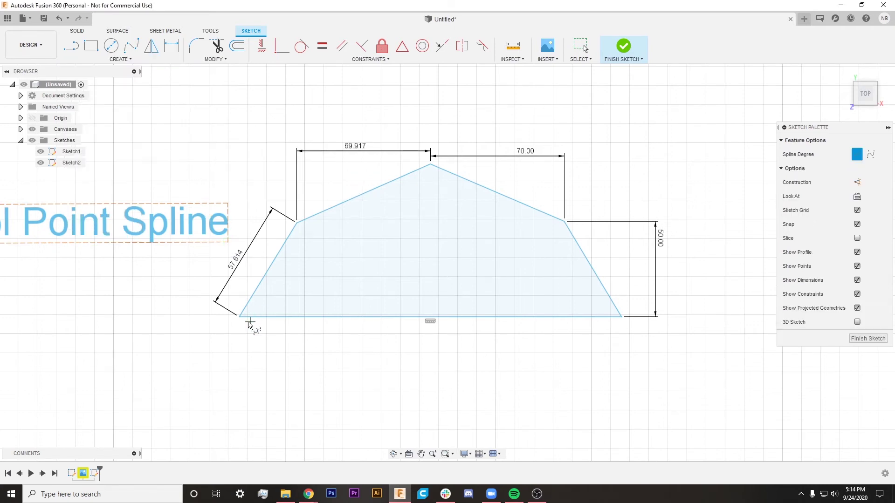
{"action": "left_click", "coordinate": [239, 317]}
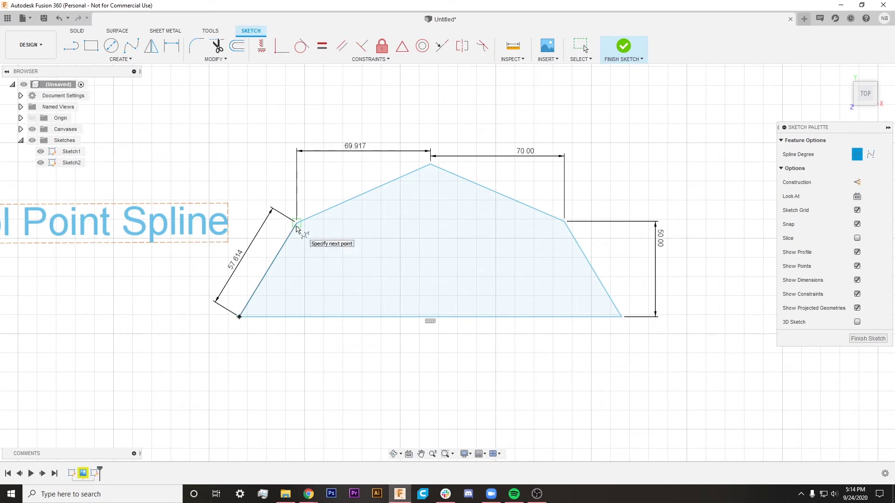
{"action": "left_click", "coordinate": [297, 223]}
{"action": "left_click", "coordinate": [431, 164]}
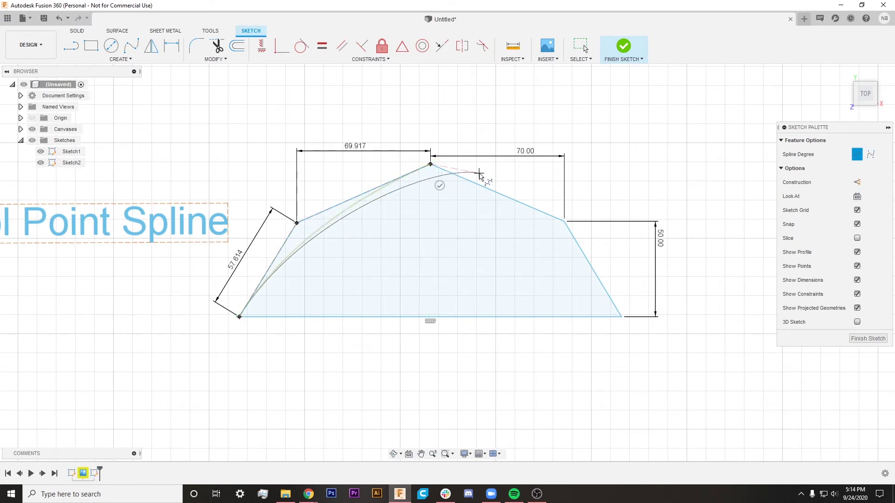
{"action": "left_click", "coordinate": [564, 222]}
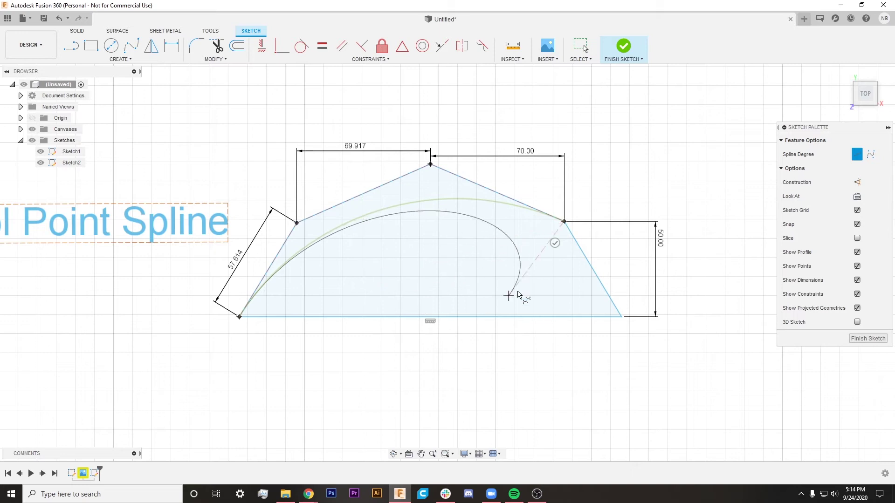
{"action": "left_click", "coordinate": [622, 317]}
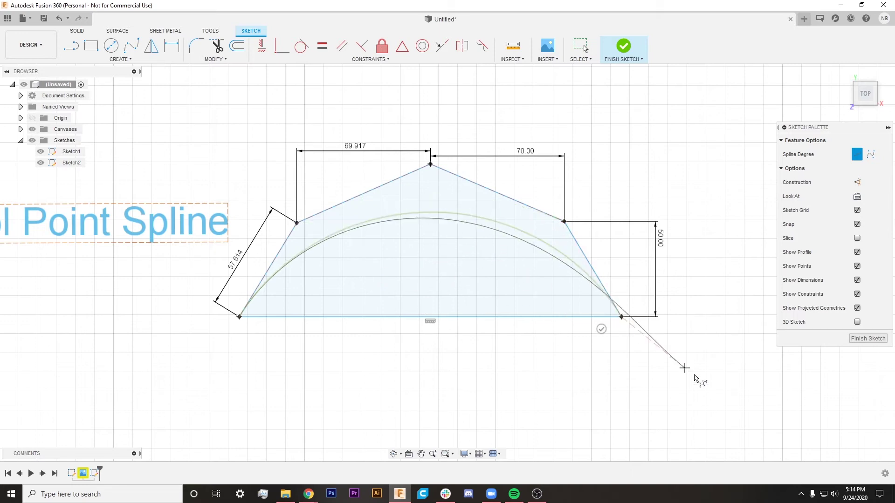
{"action": "left_click", "coordinate": [601, 329]}
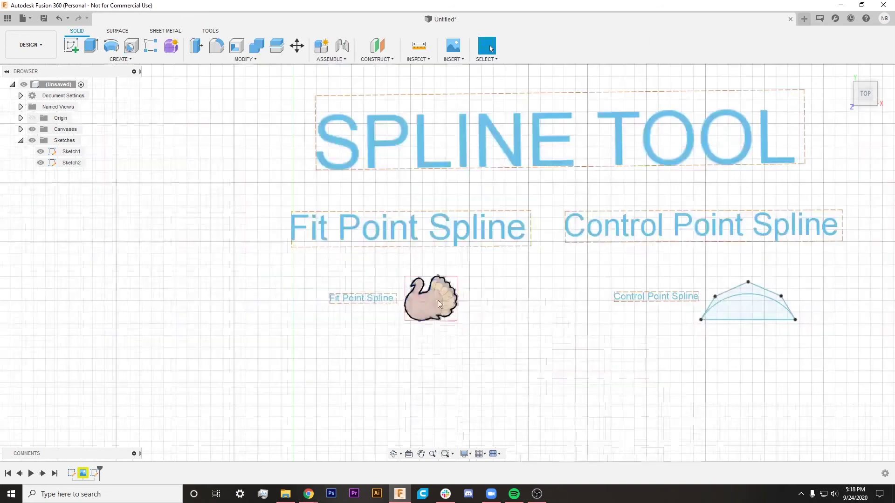
Step: Insert the file Turkey.svg from the Turkey folder into the design
{"action": "scroll", "coordinate": [439, 304], "scroll_direction": "up", "scroll_amount": 3}
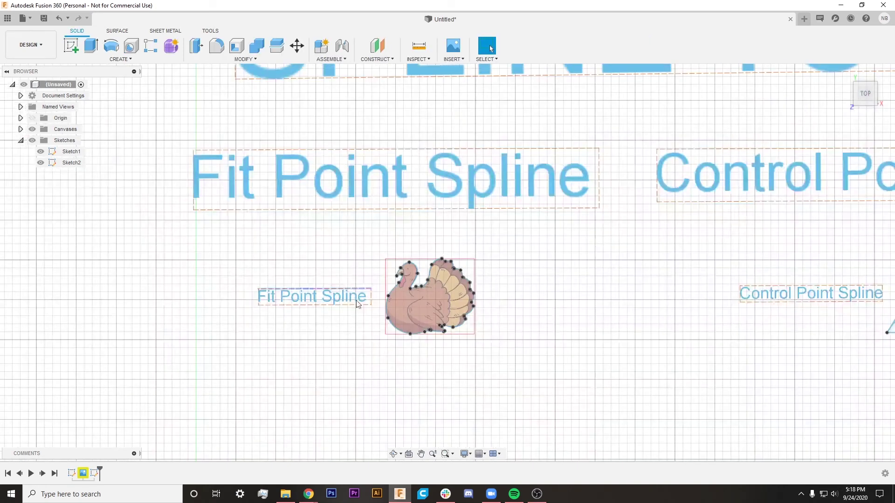
{"action": "middle_click_drag", "start_coordinate": [417, 349], "coordinate": [448, 286]}
{"action": "scroll", "coordinate": [445, 286], "scroll_direction": "up", "scroll_amount": 4}
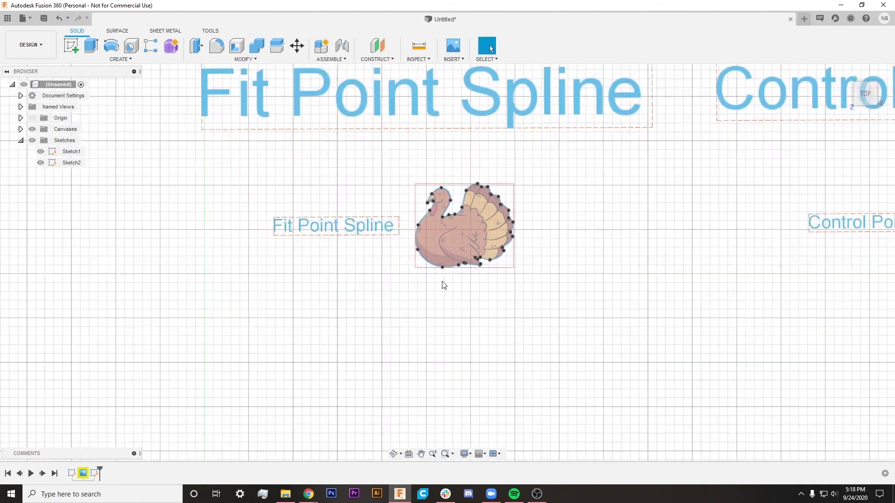
{"action": "left_click", "coordinate": [443, 141]}
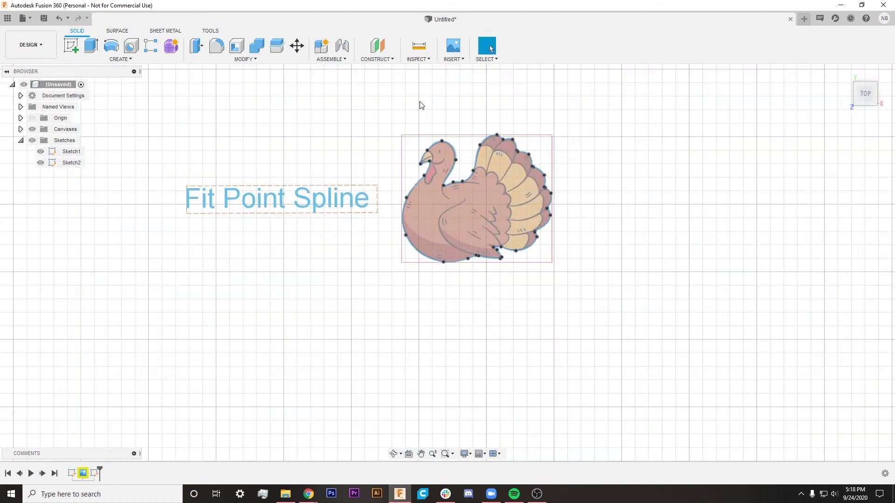
{"action": "middle_click_drag", "start_coordinate": [344, 105], "coordinate": [436, 138]}
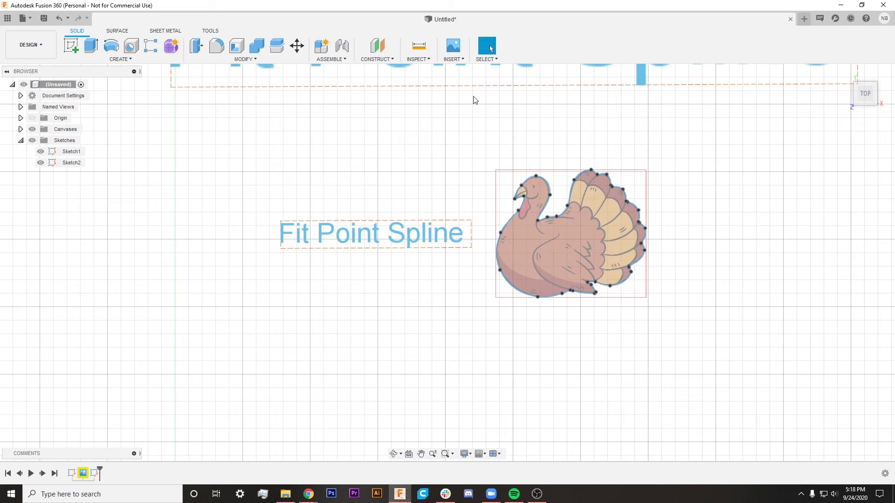
{"action": "left_click", "coordinate": [457, 60]}
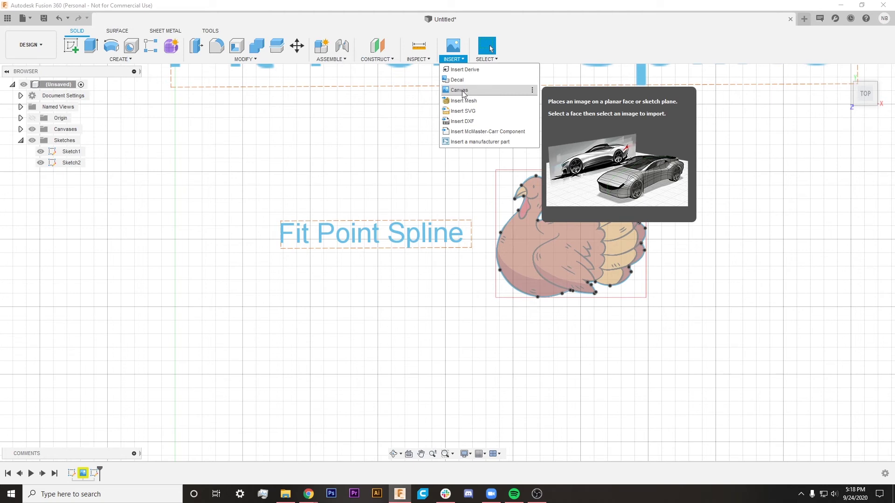
{"action": "left_click", "coordinate": [466, 114]}
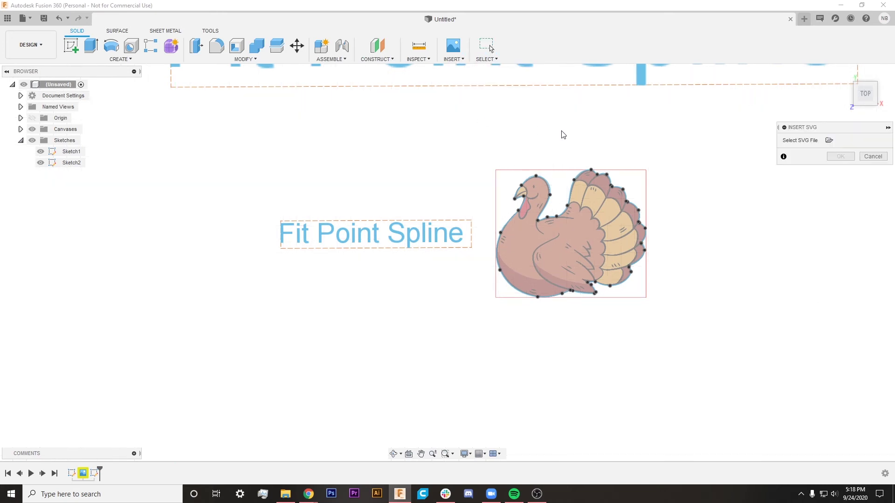
{"action": "left_click", "coordinate": [829, 141]}
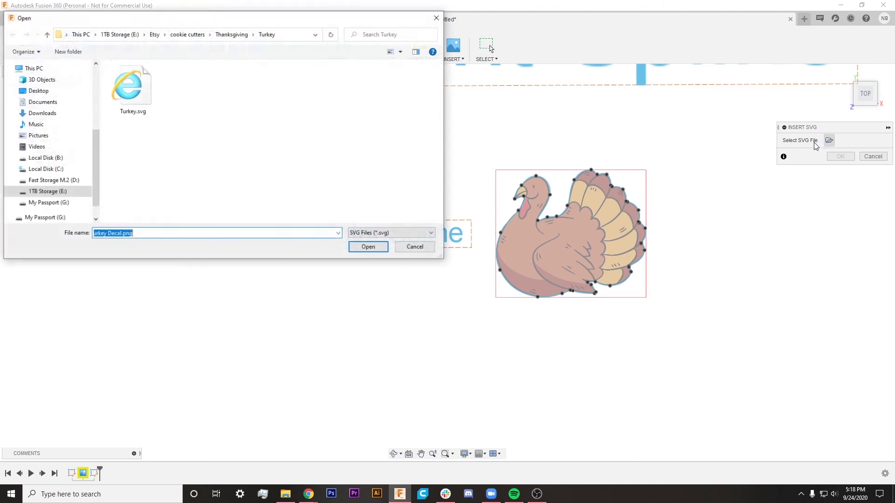
{"action": "left_click", "coordinate": [133, 94]}
{"action": "left_click", "coordinate": [369, 247]}
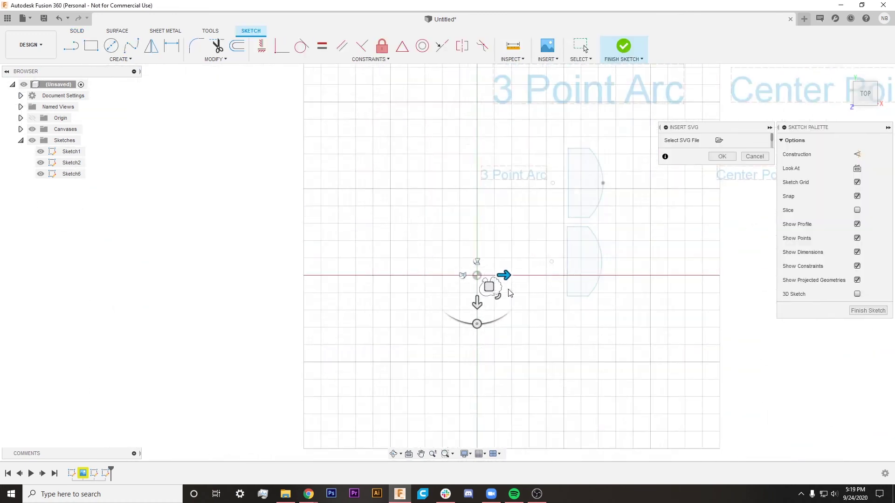
Step: Move the inserted SVG outline from the origin down to the empty area just right of the turkey canvas
{"action": "middle_click_drag", "start_coordinate": [568, 354], "coordinate": [470, 215]}
{"action": "left_click_drag", "start_coordinate": [391, 148], "coordinate": [444, 306]}
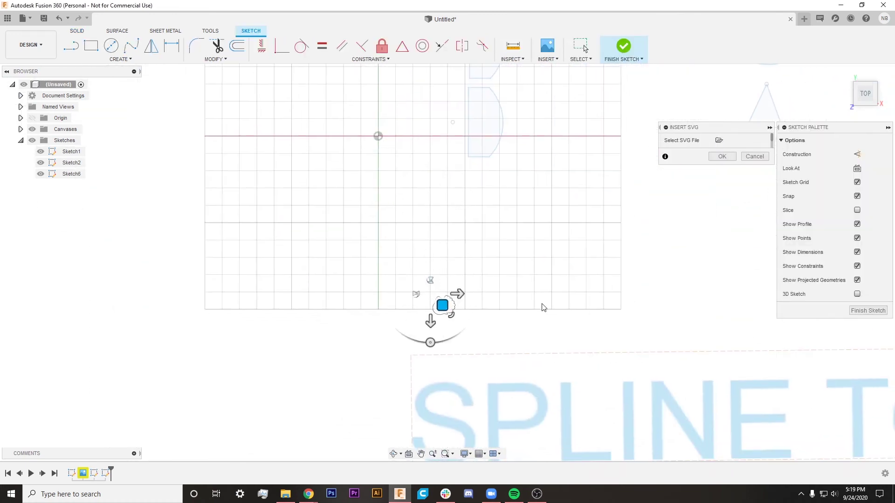
{"action": "scroll", "coordinate": [546, 302], "scroll_direction": "down", "scroll_amount": 3}
{"action": "middle_click_drag", "start_coordinate": [565, 318], "coordinate": [487, 159]}
{"action": "left_click_drag", "start_coordinate": [427, 147], "coordinate": [554, 338]}
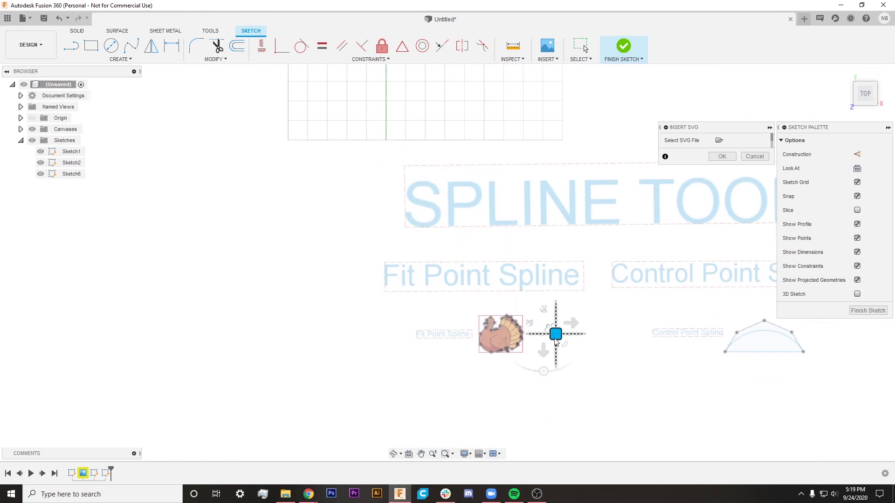
Step: Scale the SVG outline up to the canvas turkey's size and align it level beside the canvas, finishing the sketch
{"action": "scroll", "coordinate": [555, 342], "scroll_direction": "up", "scroll_amount": 8}
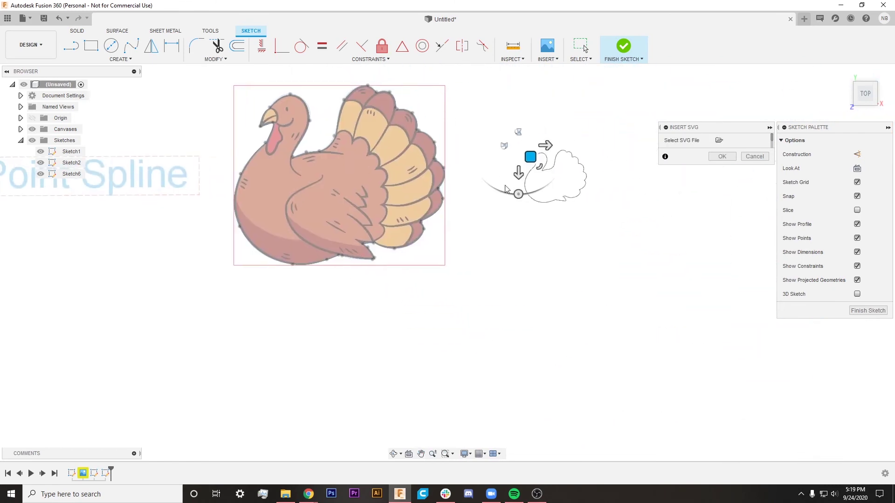
{"action": "left_click_drag", "start_coordinate": [518, 194], "coordinate": [607, 252]}
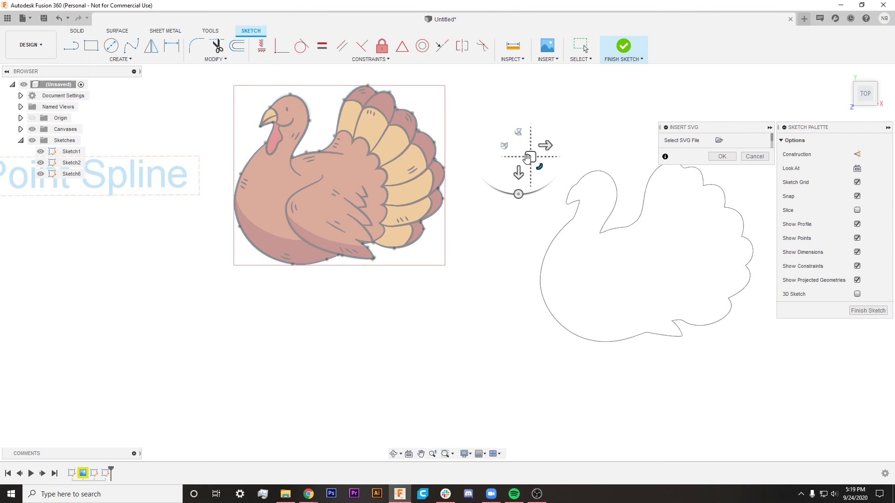
{"action": "left_click_drag", "start_coordinate": [528, 159], "coordinate": [448, 84]}
{"action": "middle_click_drag", "start_coordinate": [548, 163], "coordinate": [521, 196]}
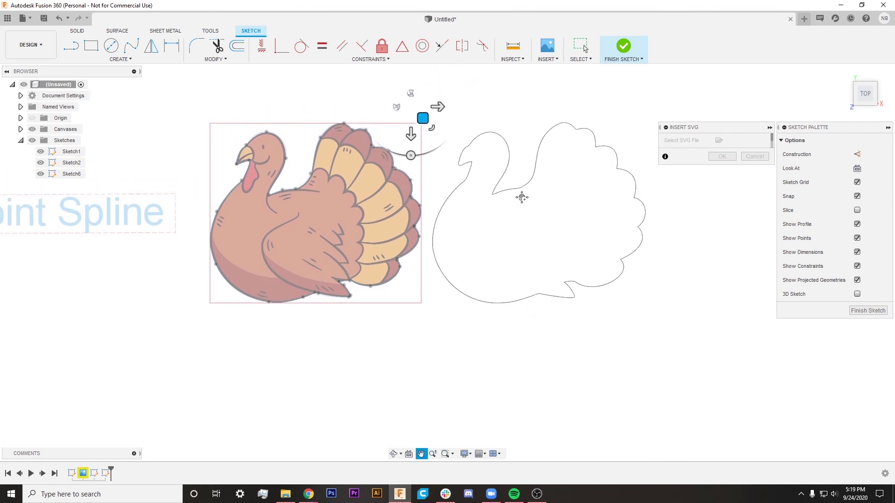
{"action": "left_click", "coordinate": [624, 46]}
{"action": "scroll", "coordinate": [362, 214], "scroll_direction": "up", "scroll_amount": 2}
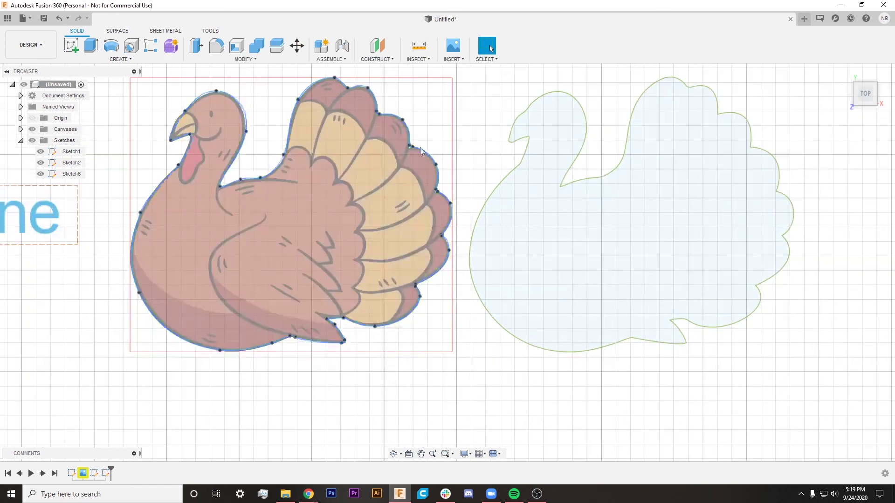
{"action": "scroll", "coordinate": [405, 231], "scroll_direction": "down", "scroll_amount": 3}
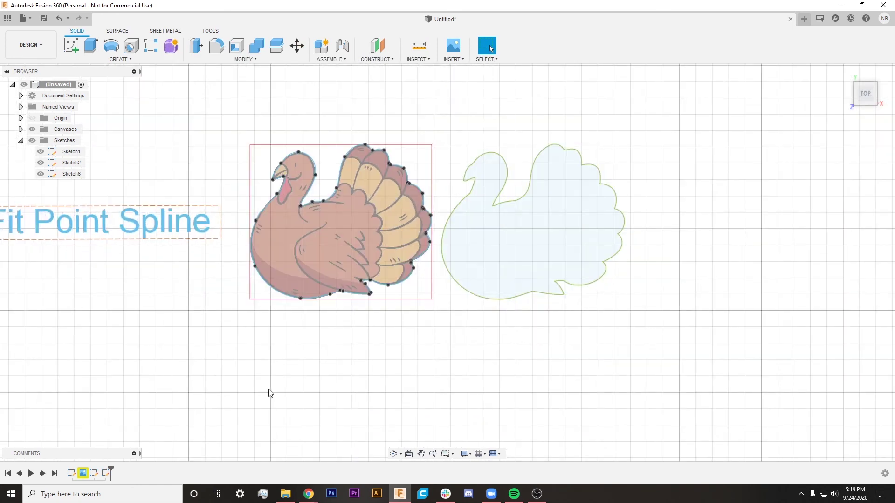
Step: Reopen the SVG sketch for editing and unfix all curves of the turkey outline
{"action": "double_click", "coordinate": [104, 474]}
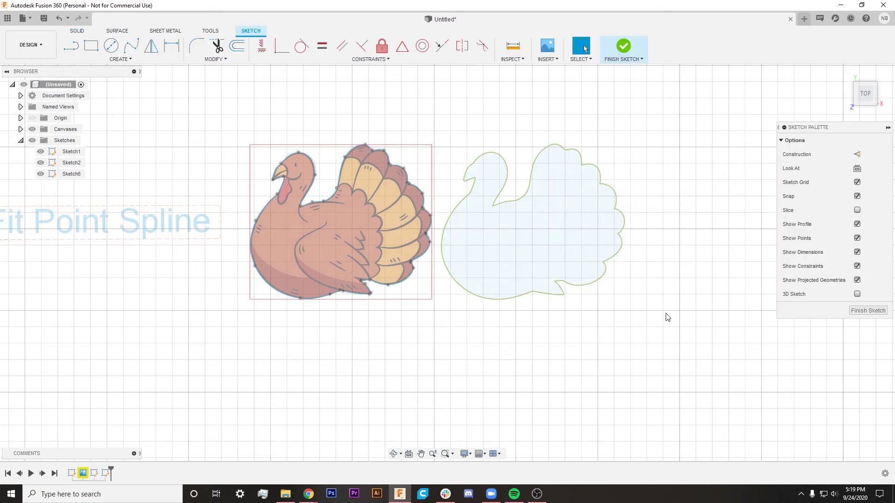
{"action": "left_click_drag", "start_coordinate": [666, 313], "coordinate": [438, 106]}
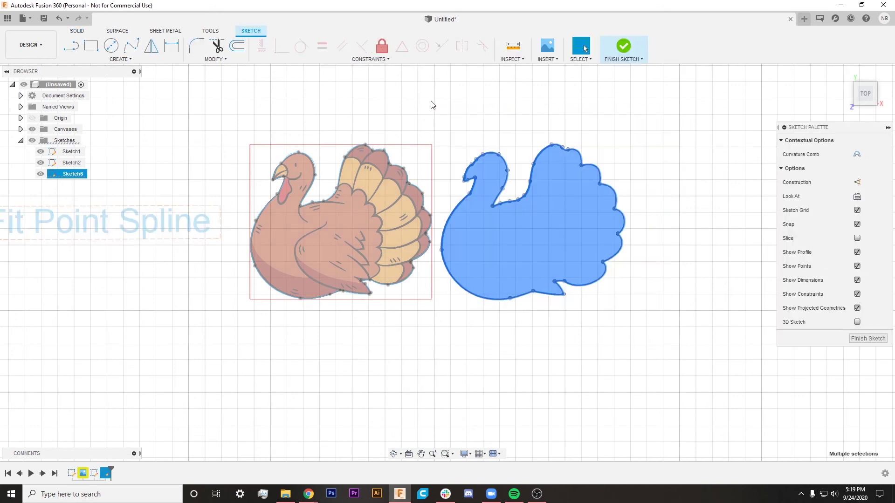
{"action": "left_click", "coordinate": [381, 48]}
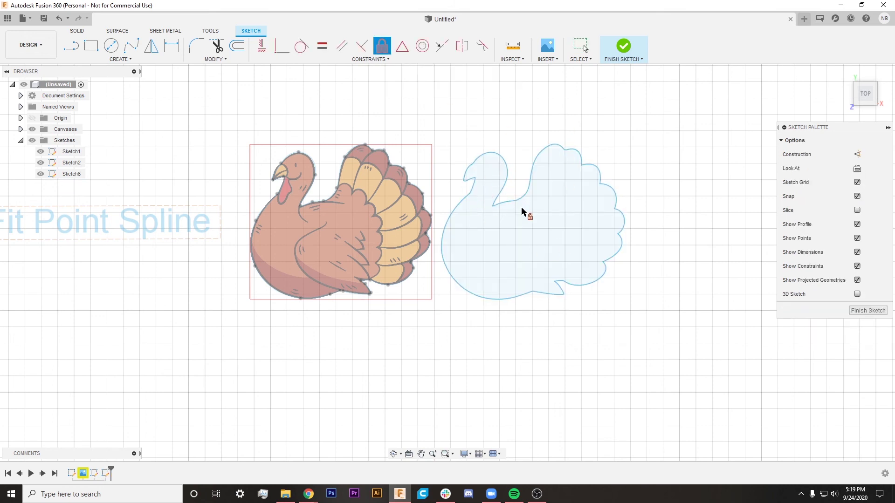
{"action": "scroll", "coordinate": [522, 212], "scroll_direction": "up", "scroll_amount": 3}
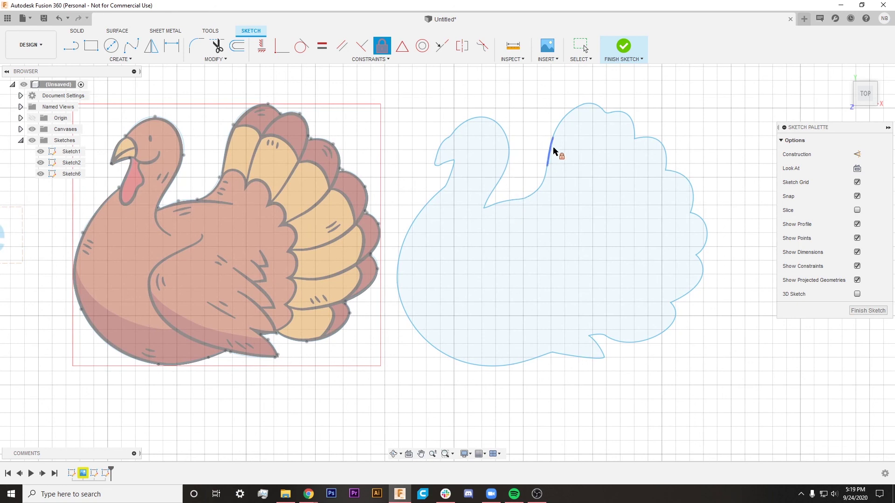
{"action": "scroll", "coordinate": [553, 151], "scroll_direction": "down", "scroll_amount": 3}
{"action": "key", "text": "Escape"}
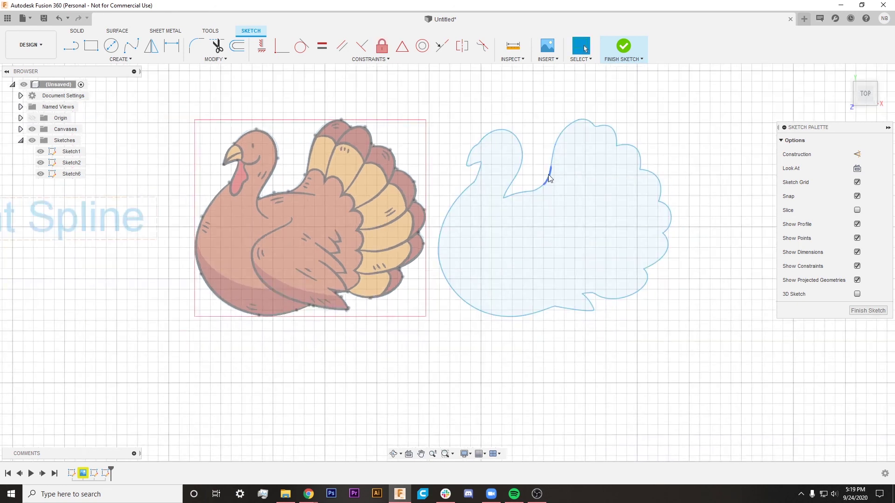
Step: Offset the entire SVG turkey outline outward by about 4.48 mm
{"action": "double_click", "coordinate": [549, 176]}
{"action": "key", "text": "o"}
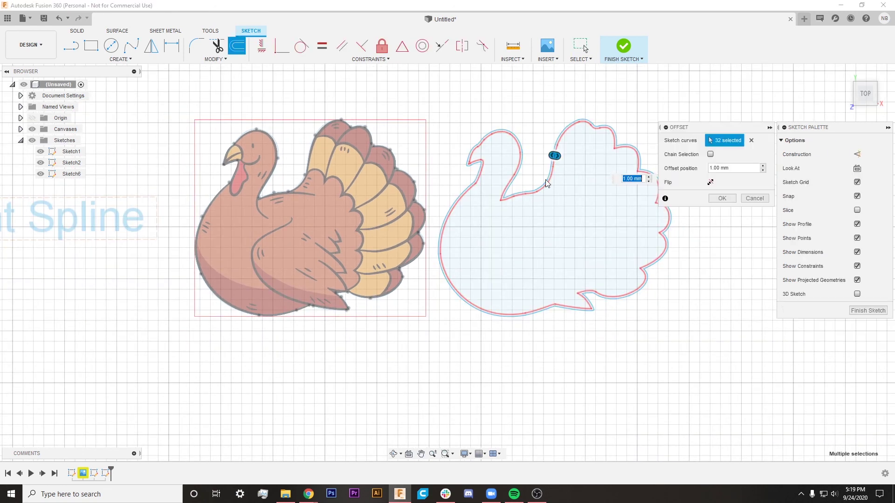
{"action": "left_click_drag", "start_coordinate": [554, 155], "coordinate": [543, 151]}
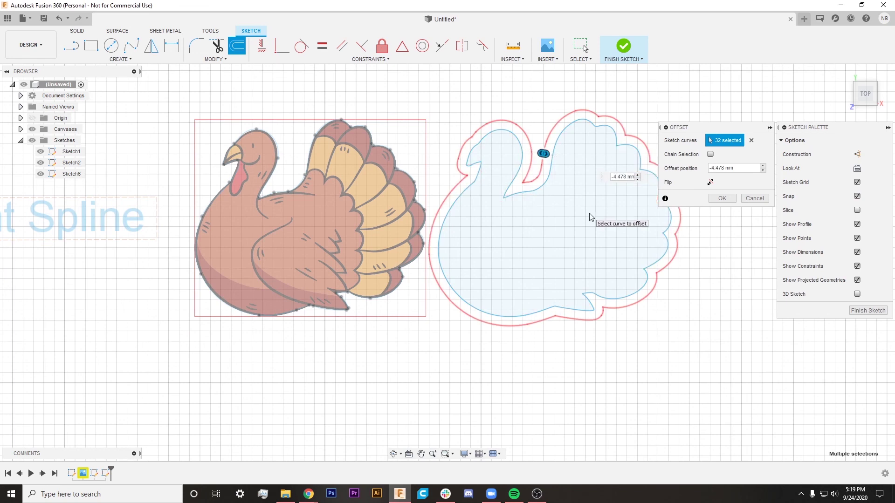
{"action": "middle_click_drag", "start_coordinate": [590, 217], "coordinate": [549, 232]}
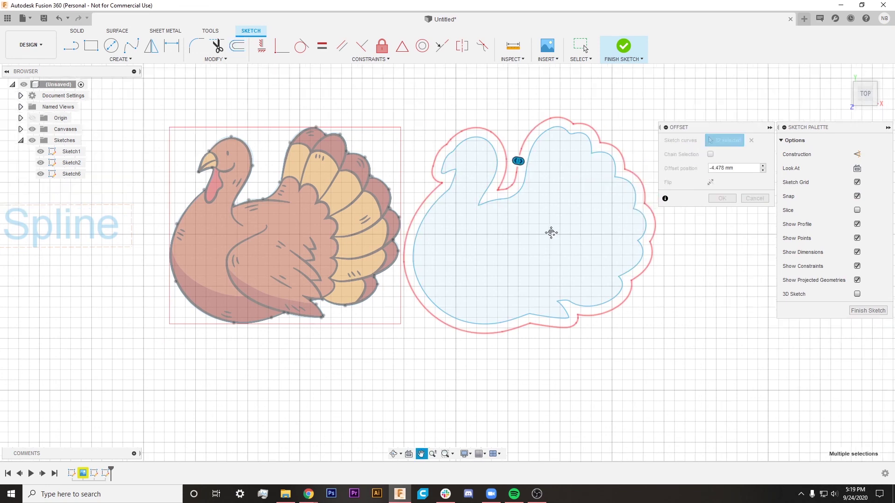